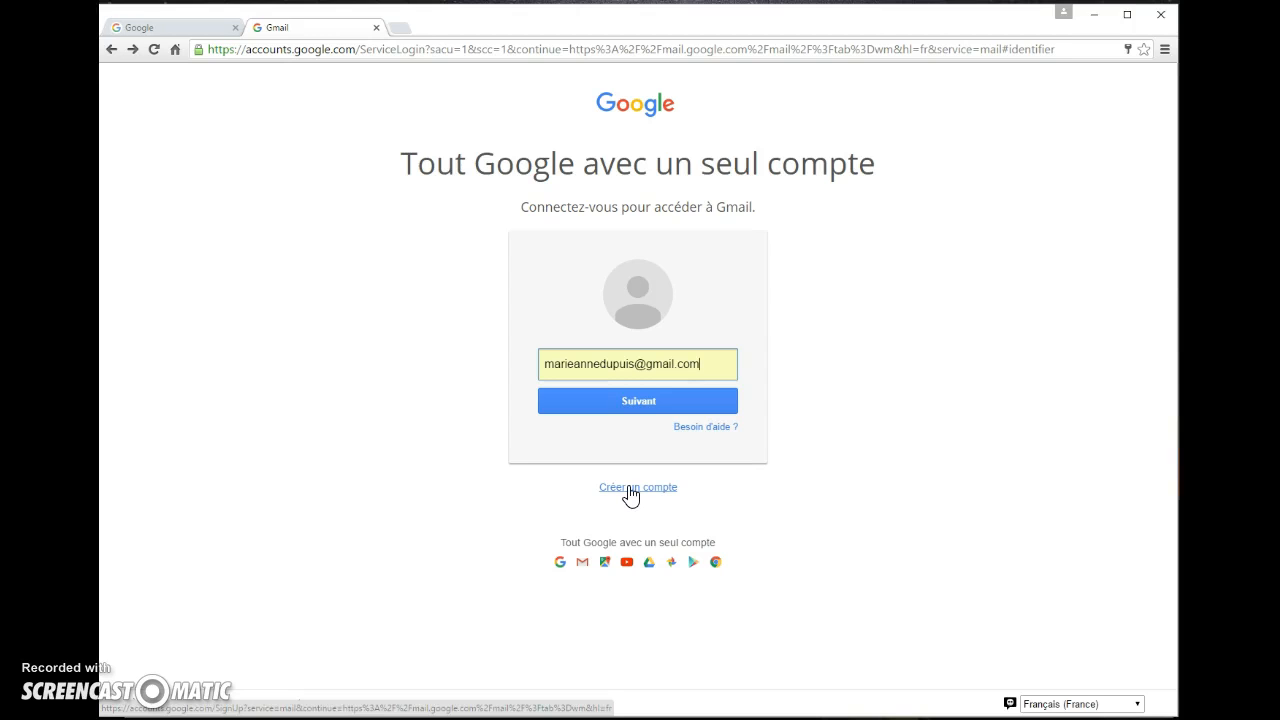
Choose 'Créer un compte' on the Gmail sign-in page to start a new Google account
{"action": "left_click", "coordinate": [629, 492]}
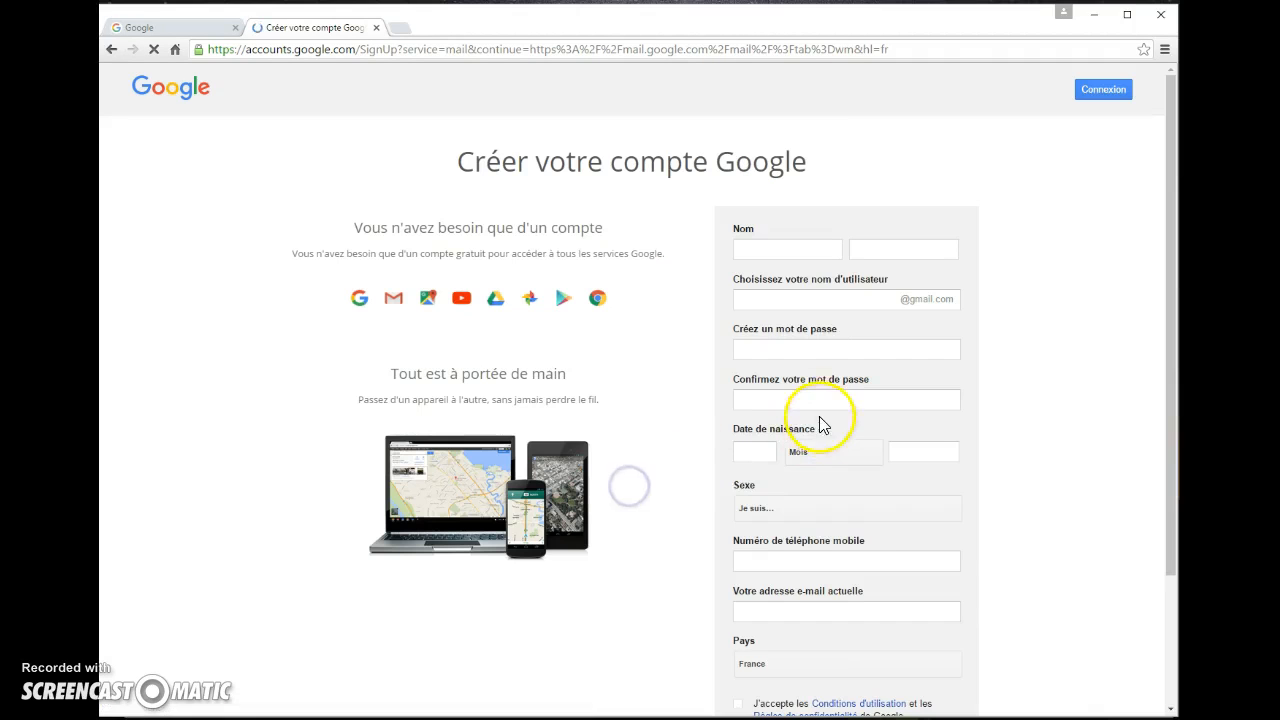
Enter the first name, last name and chosen Gmail username on the sign-up form
{"action": "left_click", "coordinate": [797, 249]}
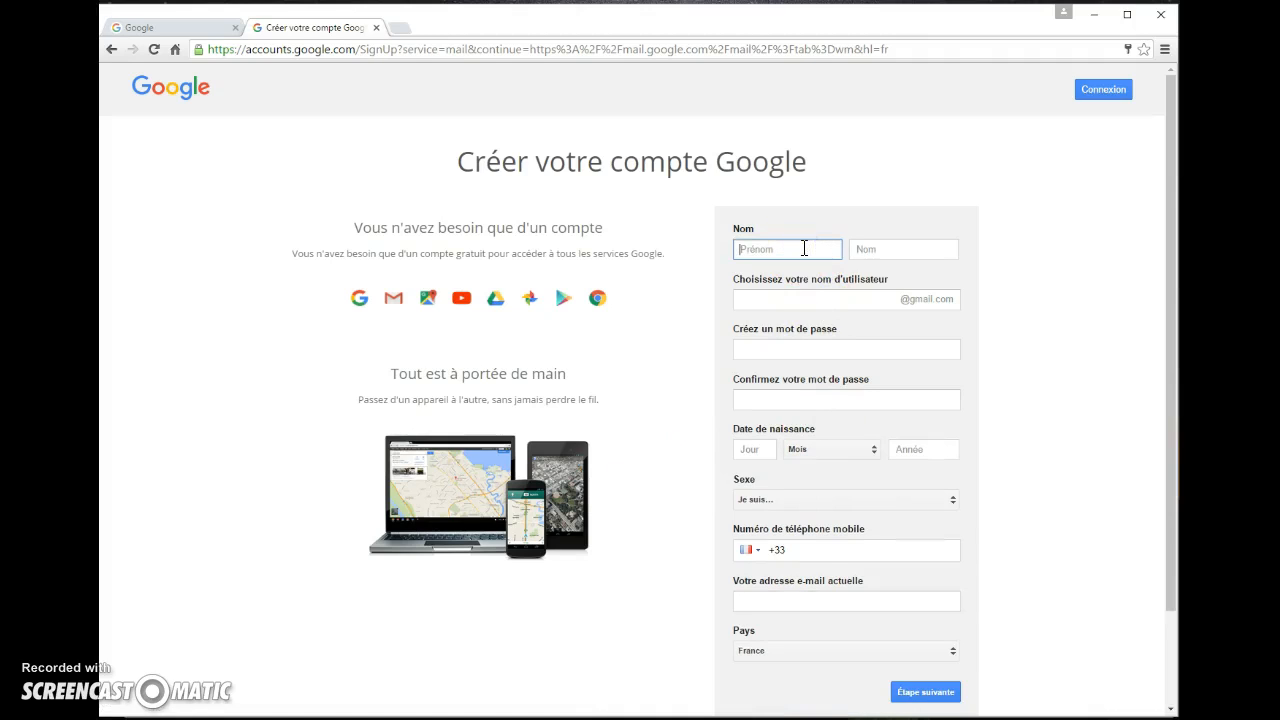
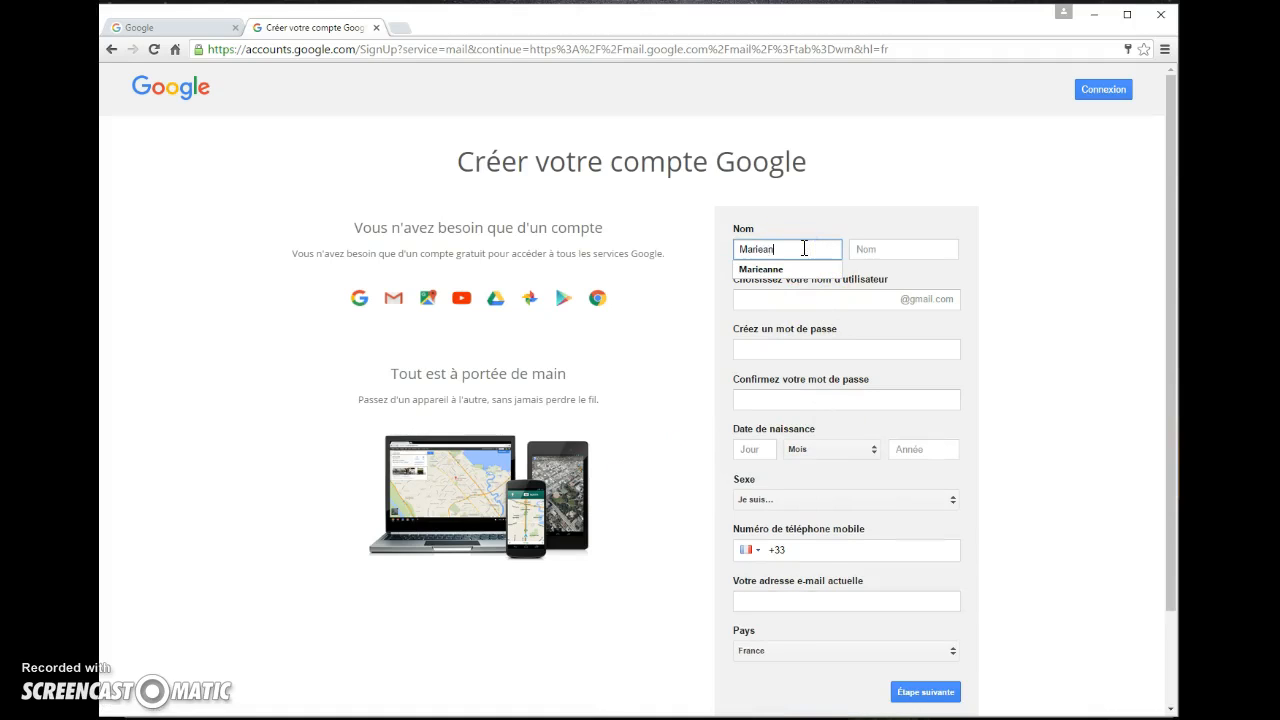
{"action": "left_click", "coordinate": [889, 248]}
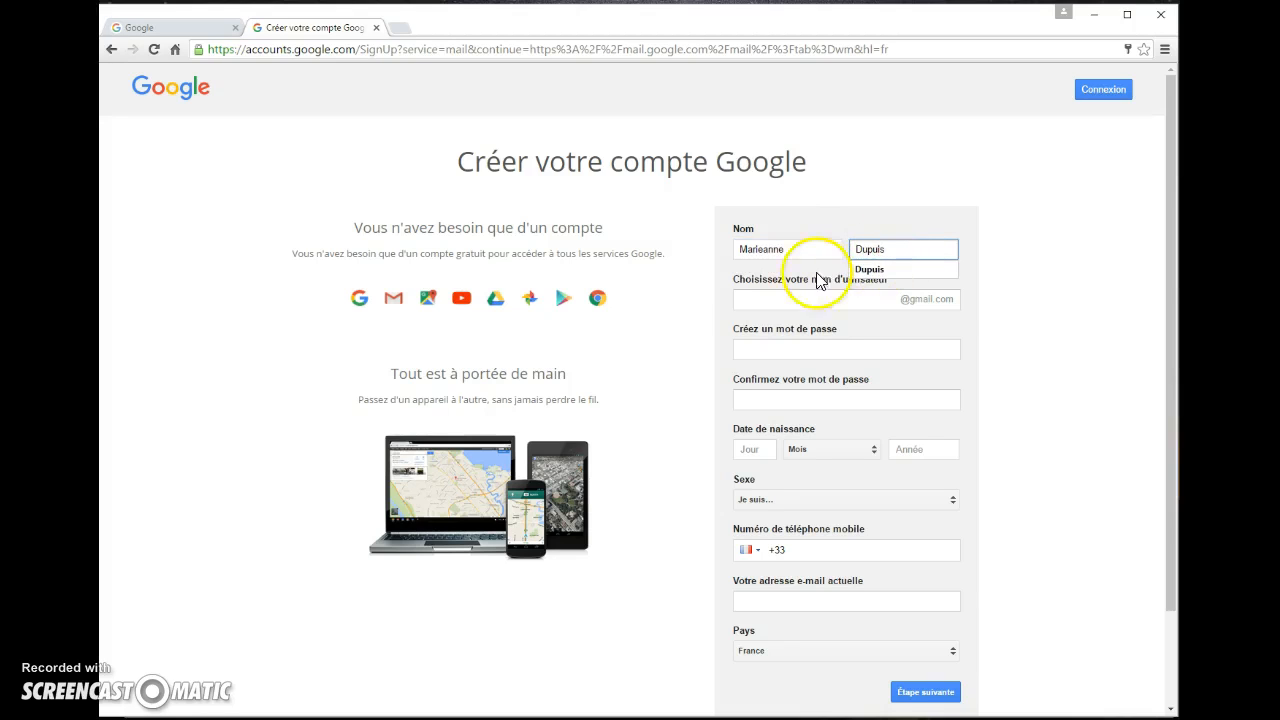
{"action": "left_click", "coordinate": [742, 300]}
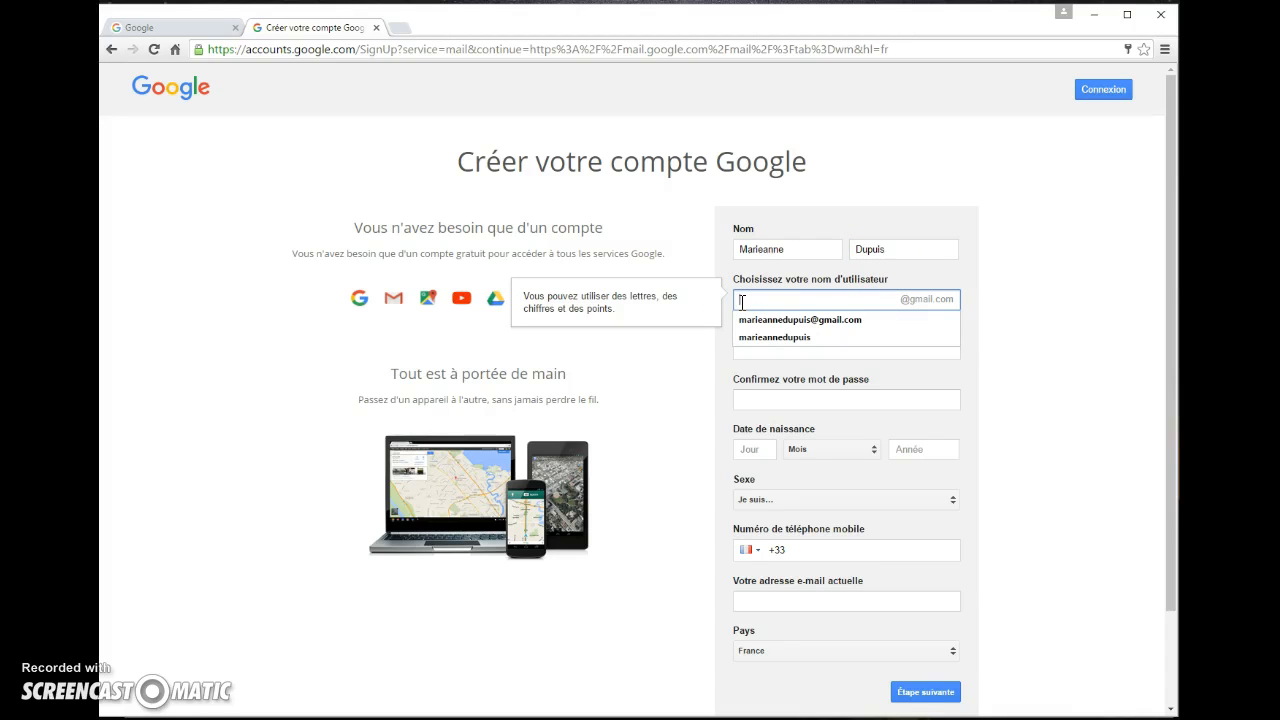
{"action": "type", "text": "d"}
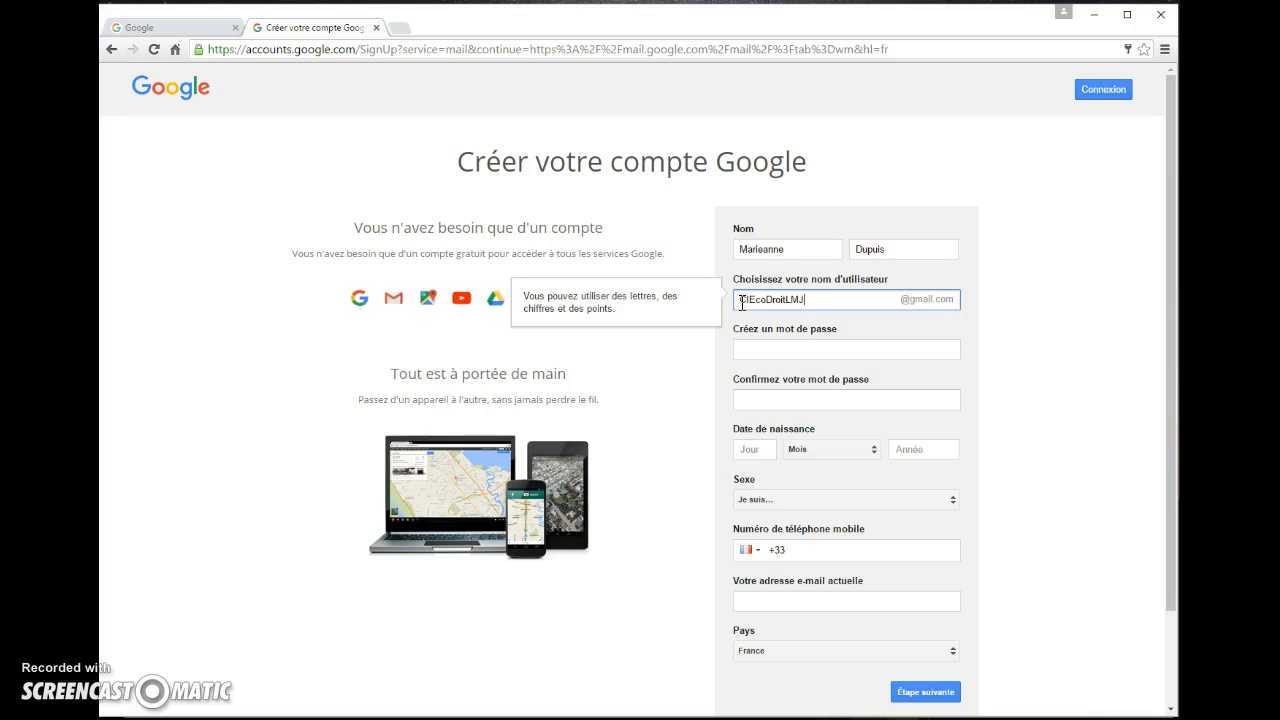
Enter the account password in both password fields, then move to the birth day field
{"action": "left_click", "coordinate": [767, 346]}
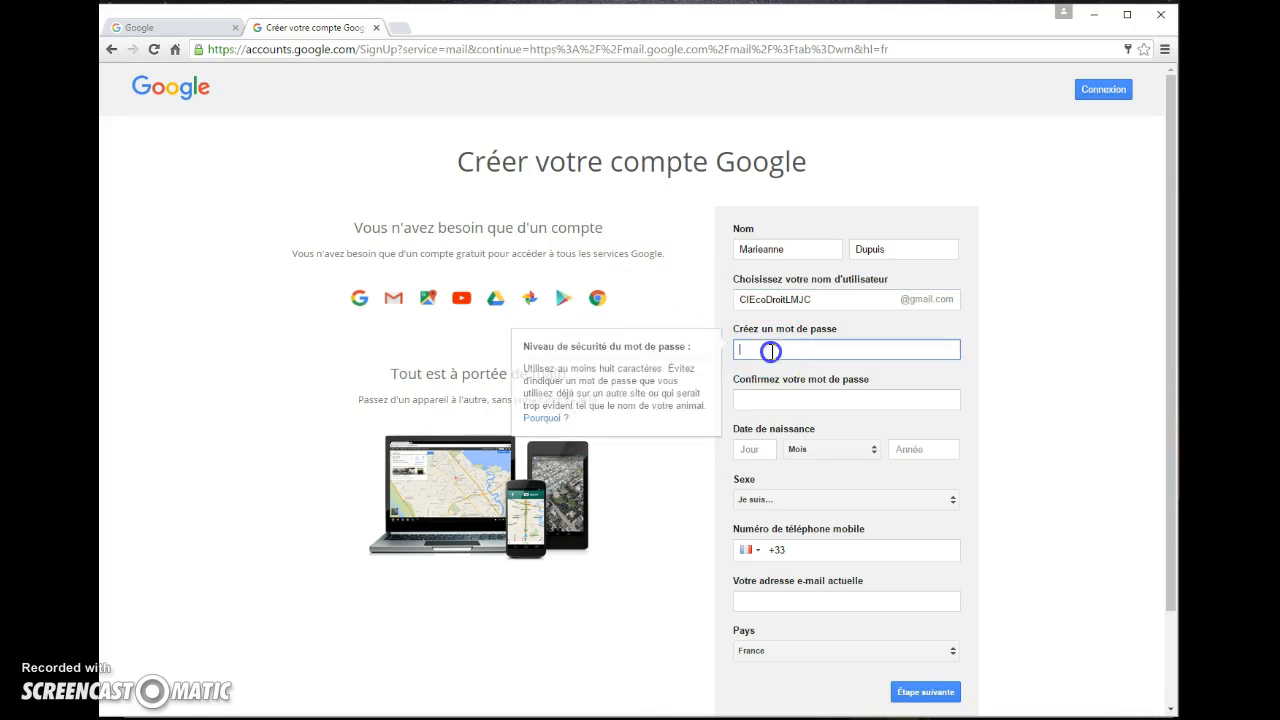
{"action": "type", "text": "••••••••"}
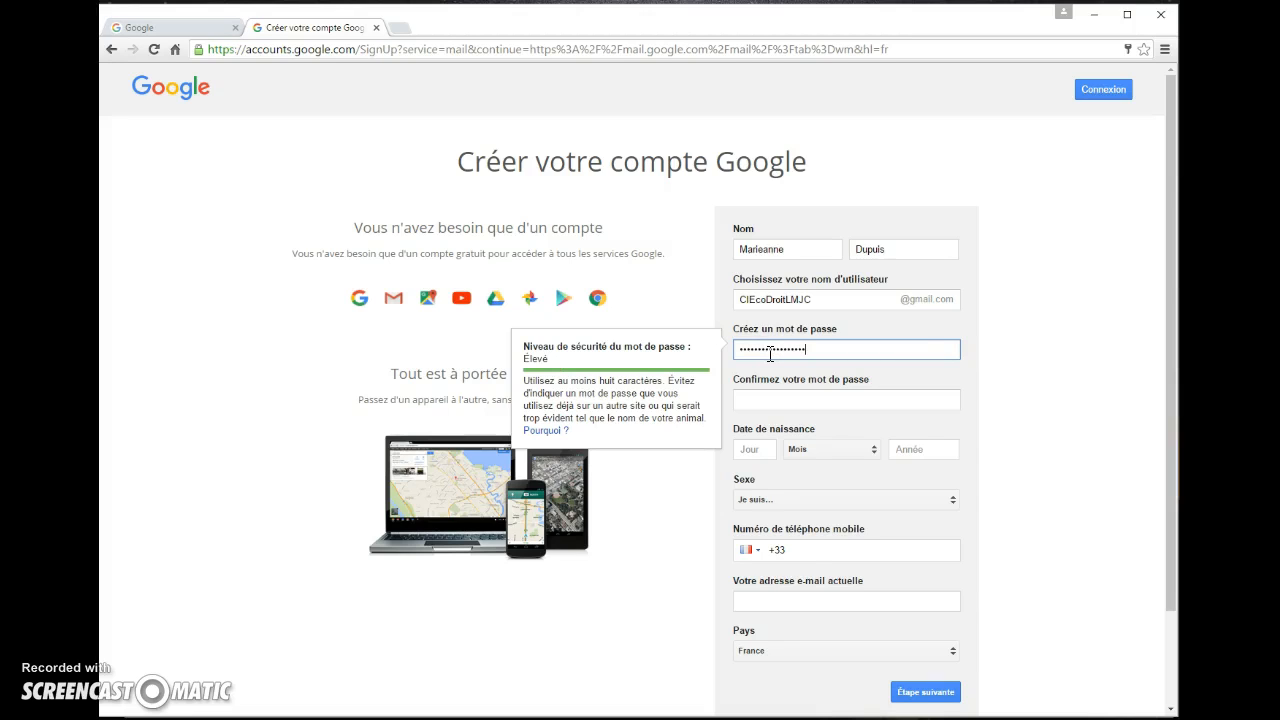
{"action": "left_click", "coordinate": [777, 390]}
{"action": "type", "text": "•"}
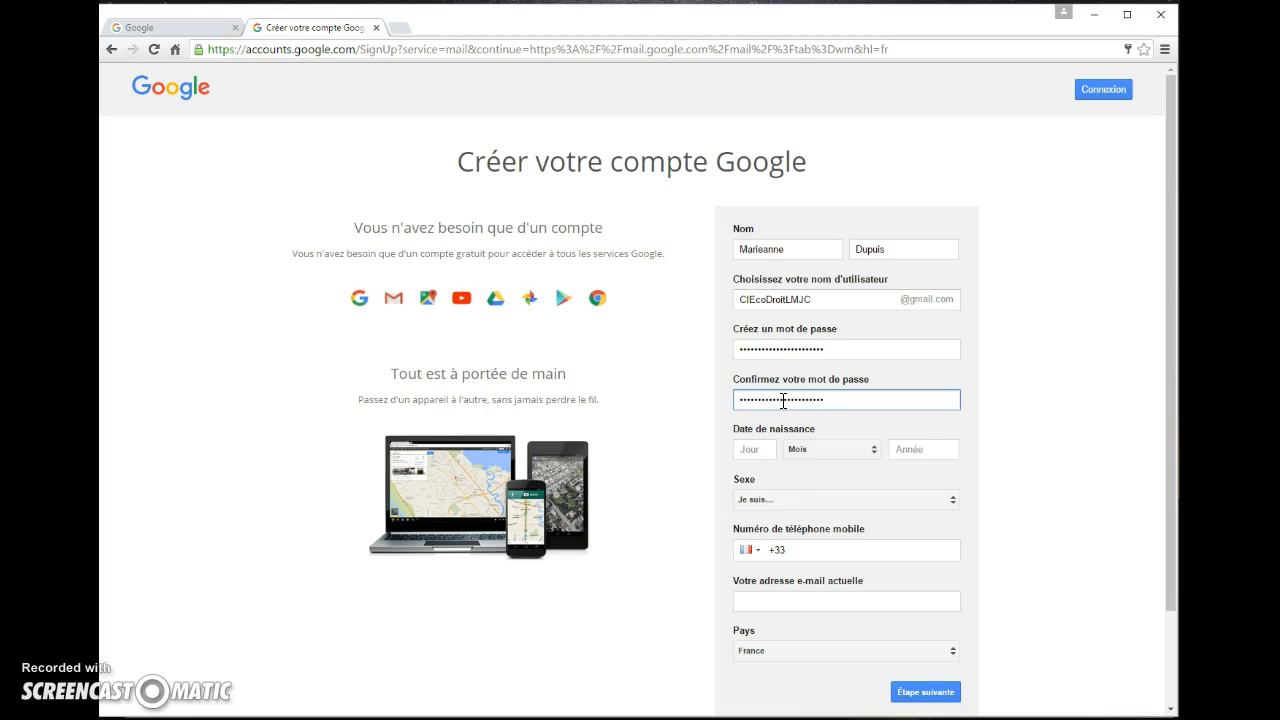
{"action": "left_click", "coordinate": [759, 451]}
Set the birth date to 01 Septembre 2000 and the gender to Autre
{"action": "type", "text": "01"}
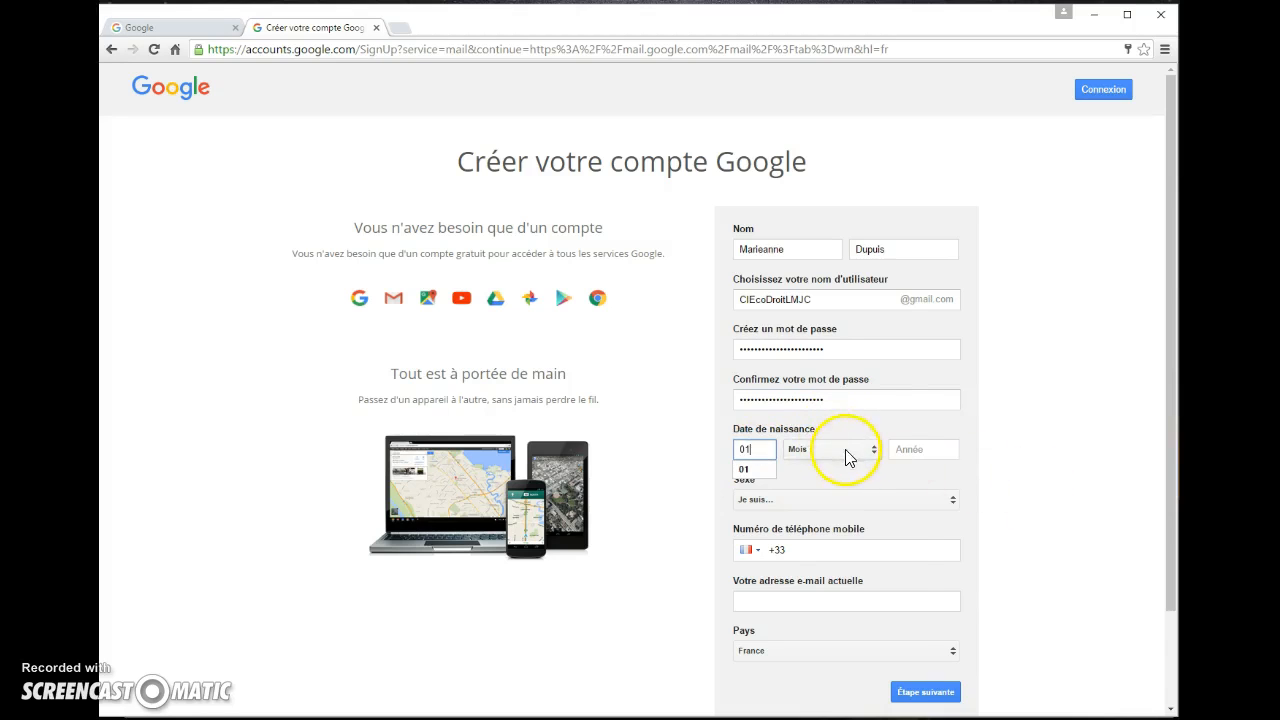
{"action": "left_click", "coordinate": [845, 452]}
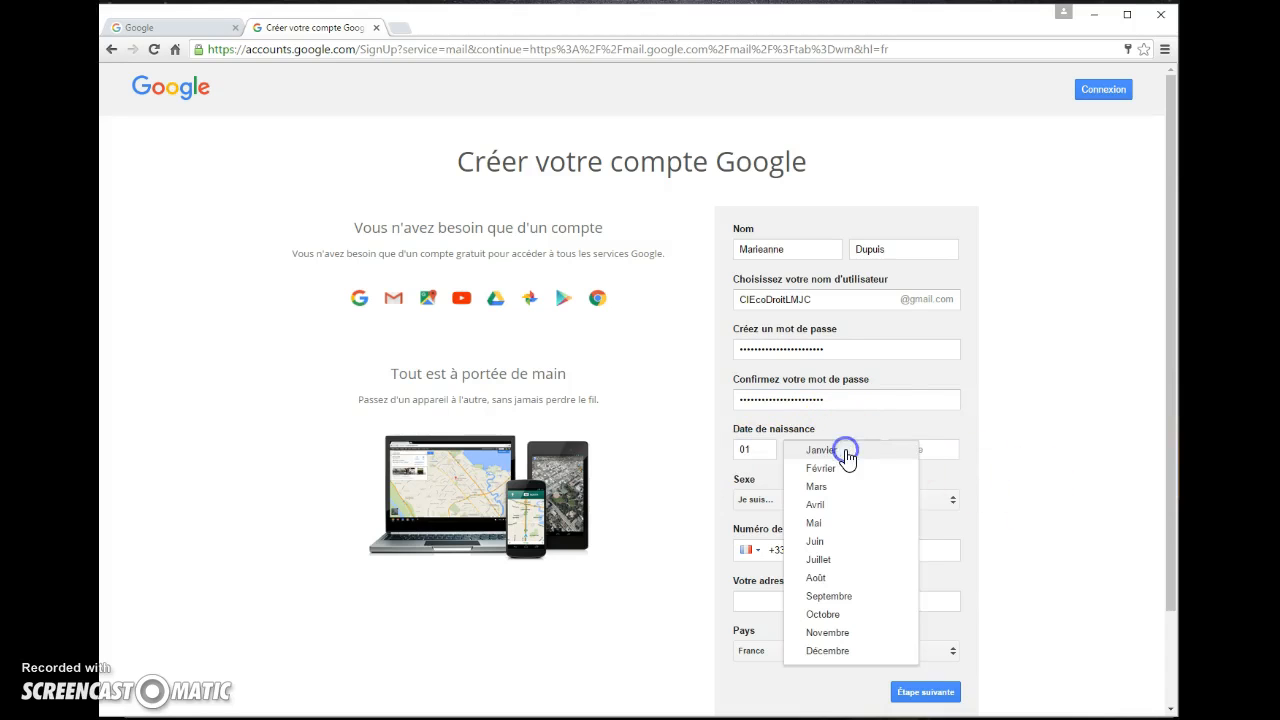
{"action": "left_click", "coordinate": [858, 597]}
{"action": "left_click", "coordinate": [922, 446]}
{"action": "type", "text": "2000"}
{"action": "left_click", "coordinate": [903, 469]}
{"action": "left_click", "coordinate": [948, 503]}
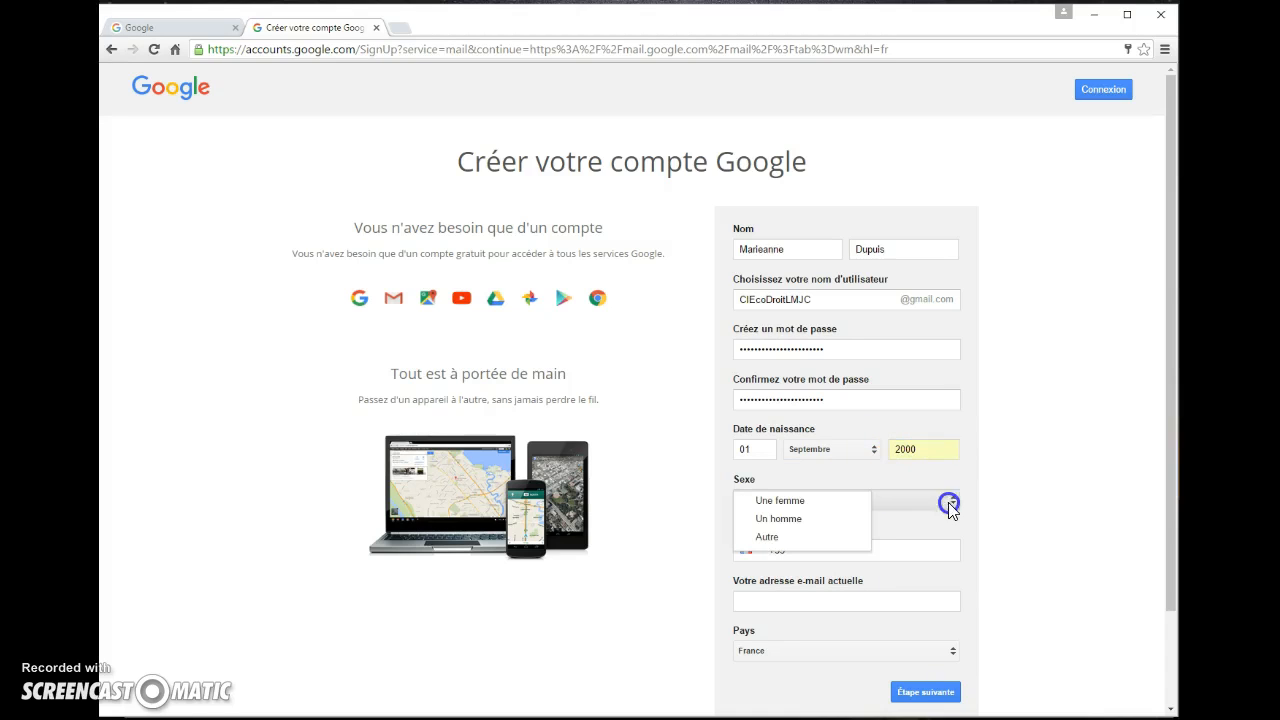
{"action": "left_click", "coordinate": [820, 537]}
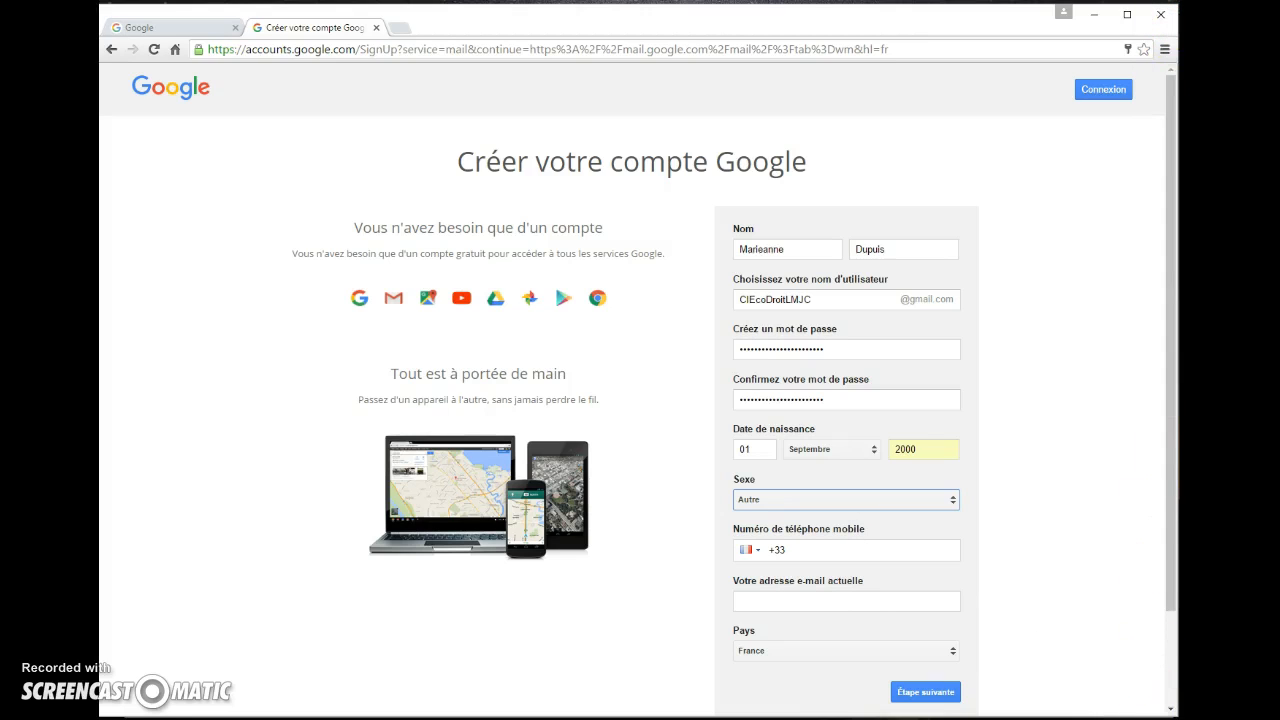
{"action": "mouse_move", "coordinate": [700, 14]}
{"action": "left_mouse_down"}
{"action": "mouse_move", "coordinate": [841, 25]}
{"action": "mouse_move", "coordinate": [851, 41]}
{"action": "mouse_move", "coordinate": [663, 40]}
{"action": "mouse_move", "coordinate": [705, 40]}
{"action": "mouse_move", "coordinate": [705, 17]}
{"action": "left_mouse_up"}
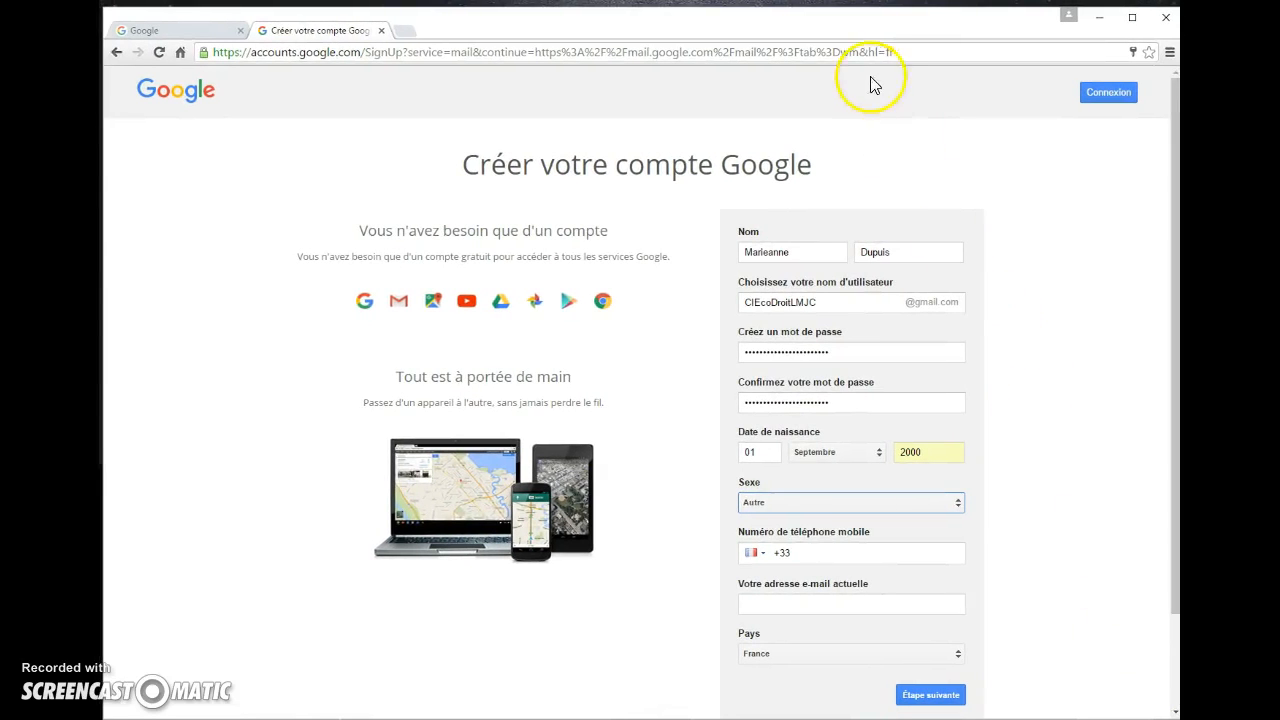
{"action": "left_click_drag", "start_coordinate": [872, 31], "coordinate": [1279, 62]}
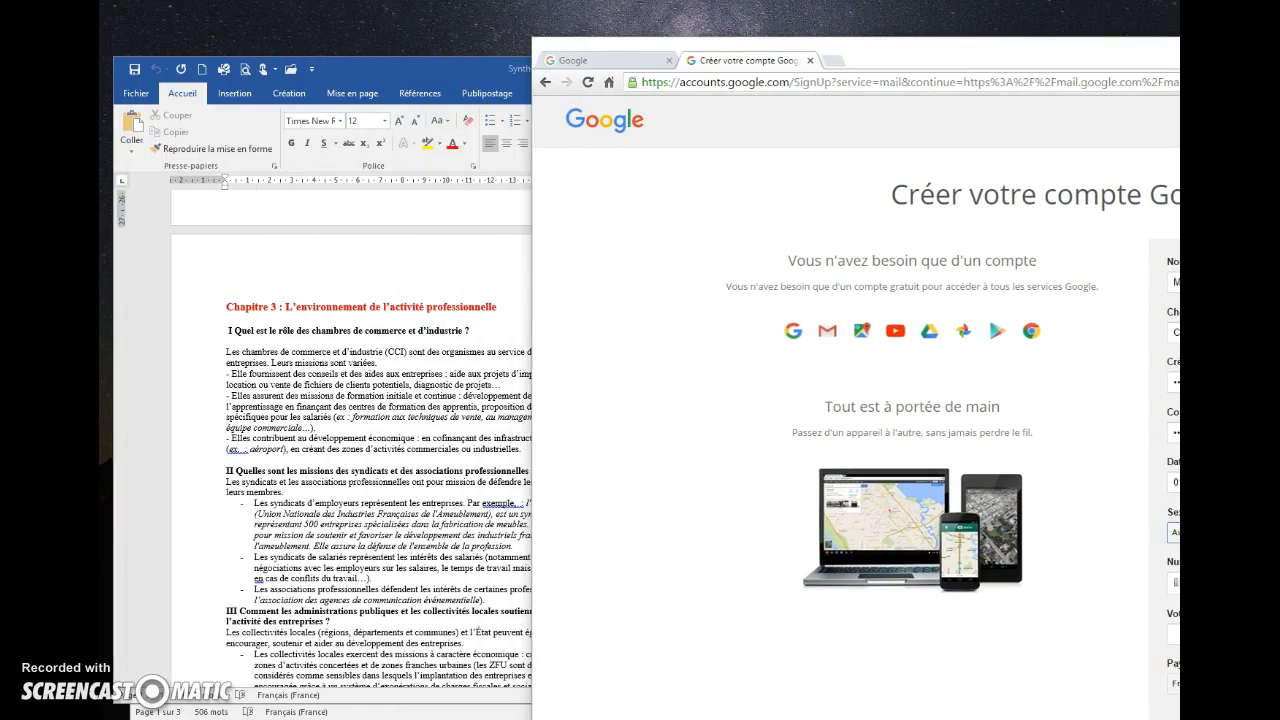
Minimize the Synthèse Word document, fill in the current e-mail address, and submit the sign-up form
{"action": "left_click", "coordinate": [446, 78]}
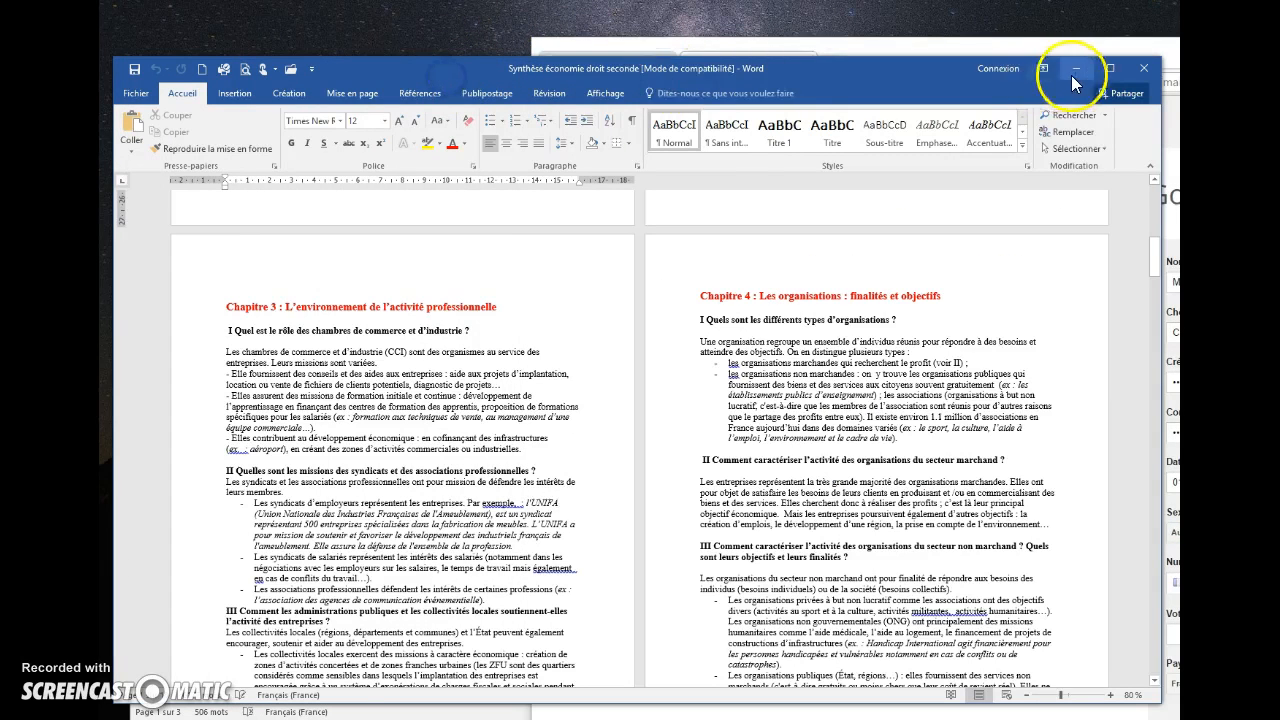
{"action": "left_click", "coordinate": [1076, 68]}
{"action": "left_click_drag", "start_coordinate": [1190, 48], "coordinate": [1212, 40]}
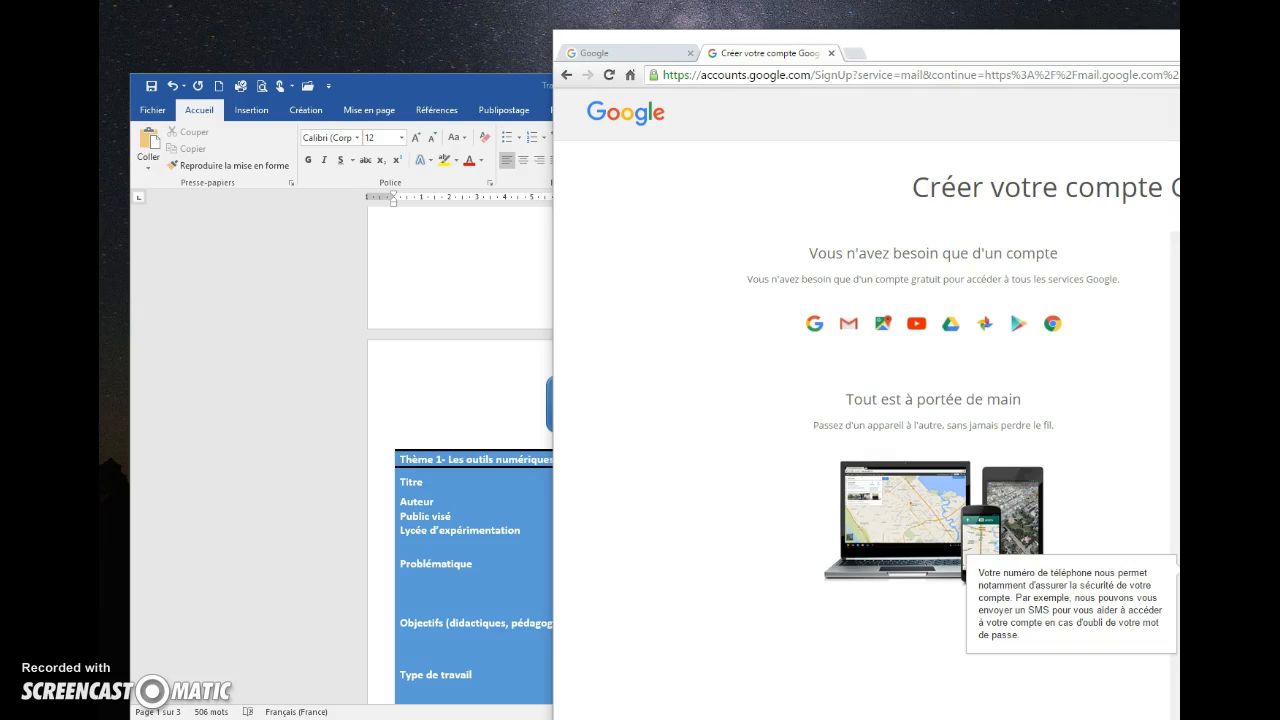
{"action": "key", "text": "Tab"}
{"action": "type", "text": "m"}
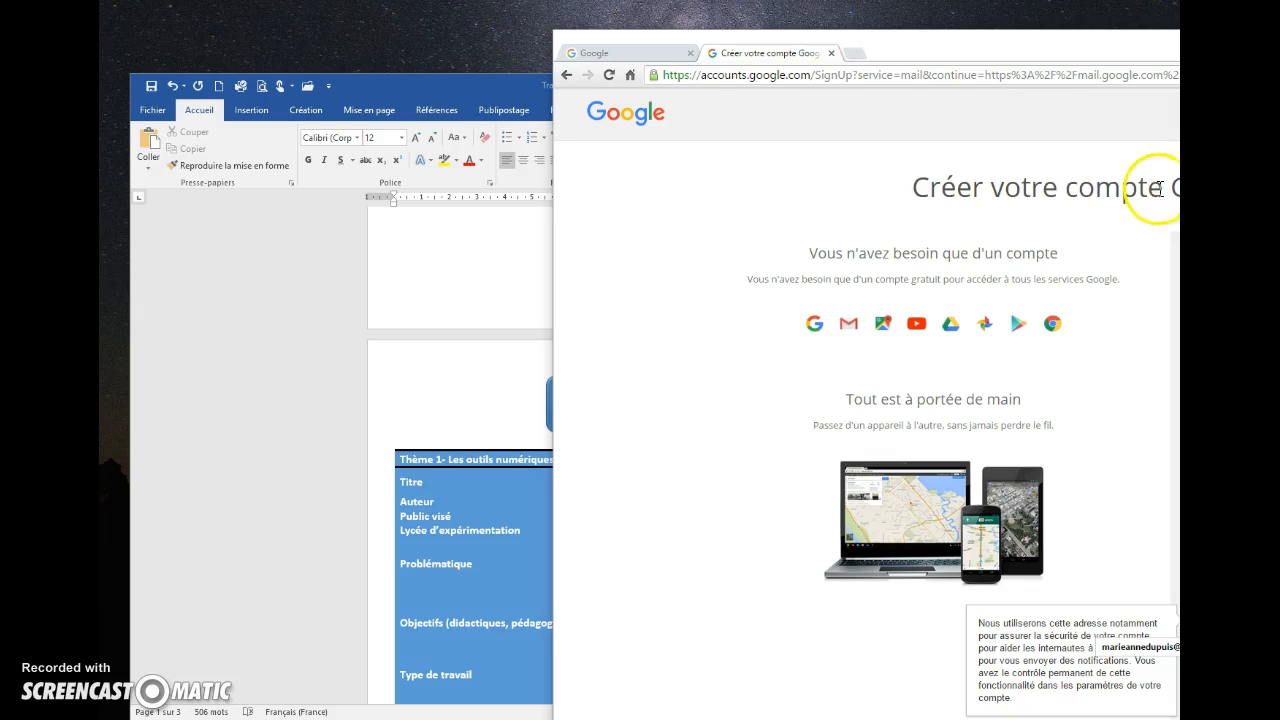
{"action": "left_click_drag", "start_coordinate": [1178, 39], "coordinate": [1178, 30]}
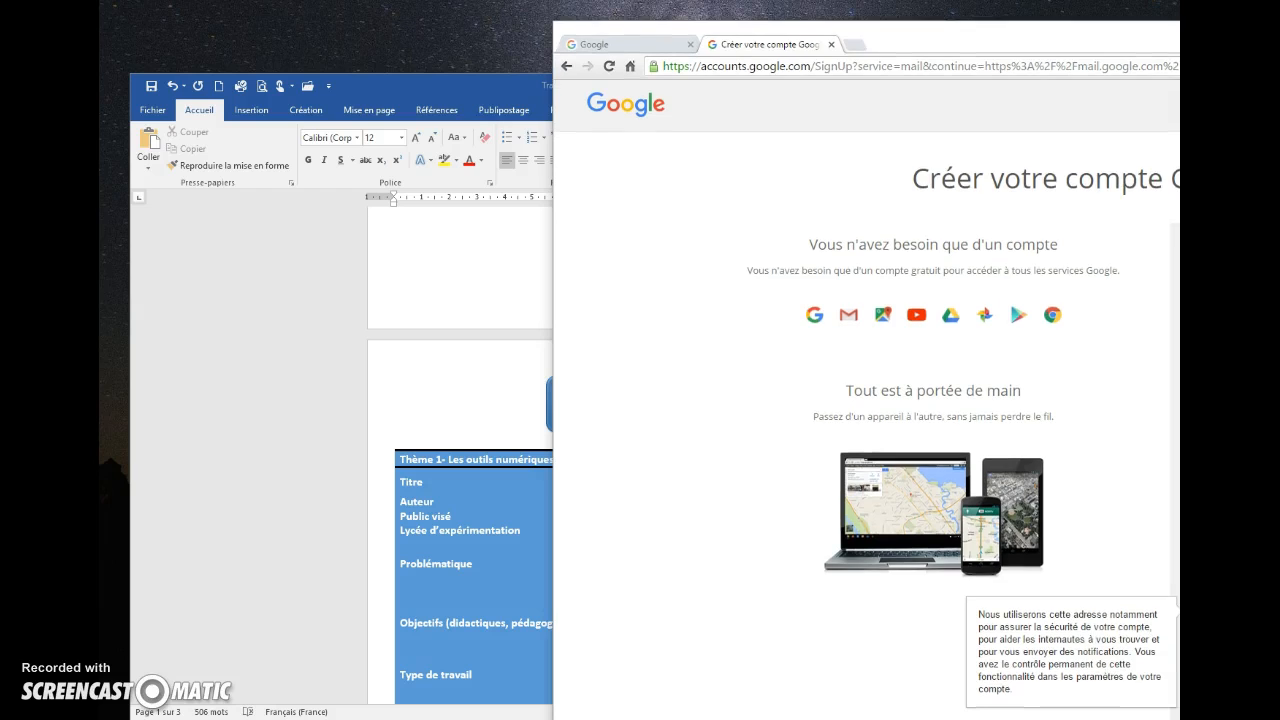
{"action": "key", "text": "Return"}
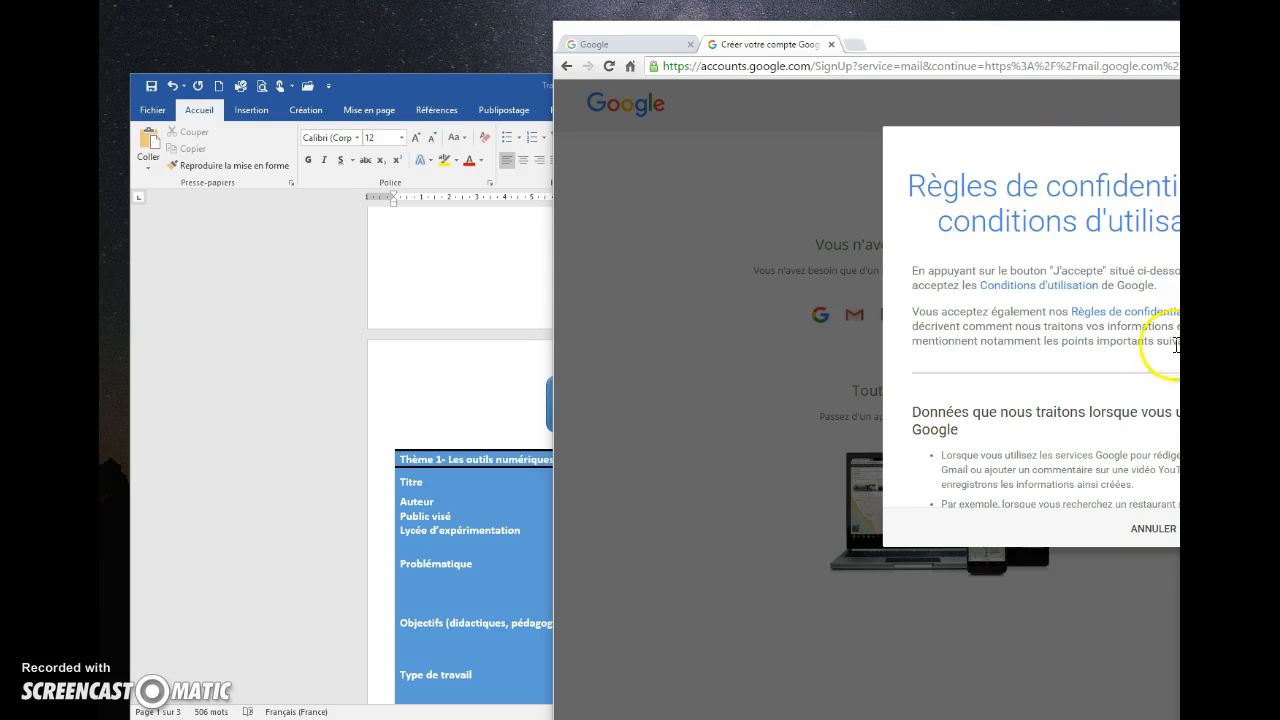
Scroll the Bienvenue page showing the new Gmail address and reposition the browser window
{"action": "scroll", "coordinate": [1094, 349], "scroll_direction": "down", "scroll_amount": 6}
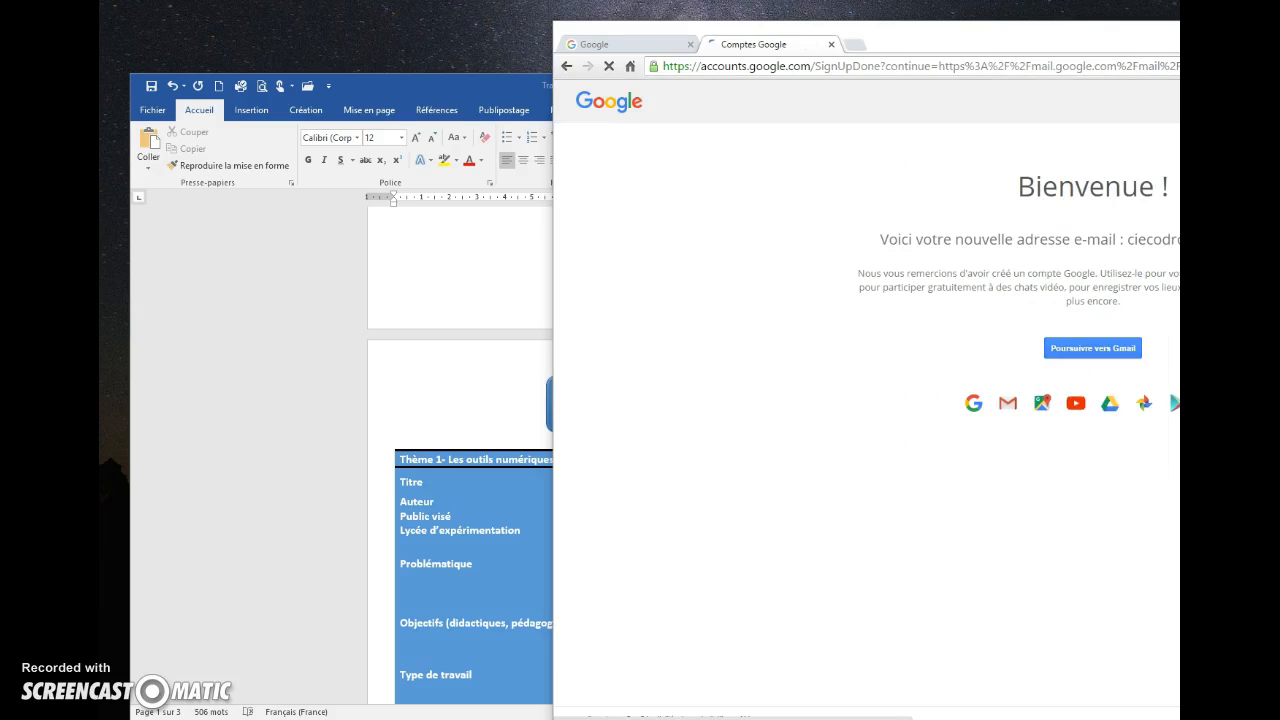
{"action": "left_click_drag", "start_coordinate": [1020, 23], "coordinate": [580, 20]}
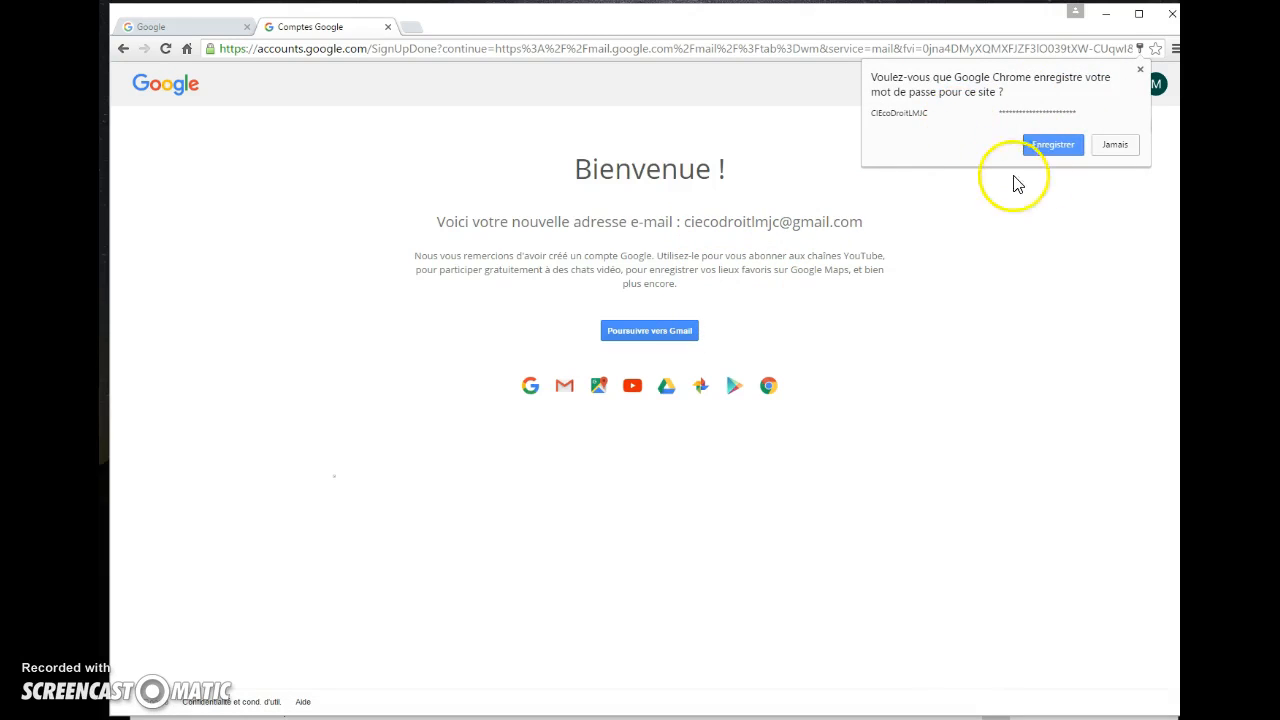
Save the password in Chrome and continue to the new Gmail inbox
{"action": "left_click", "coordinate": [1053, 144]}
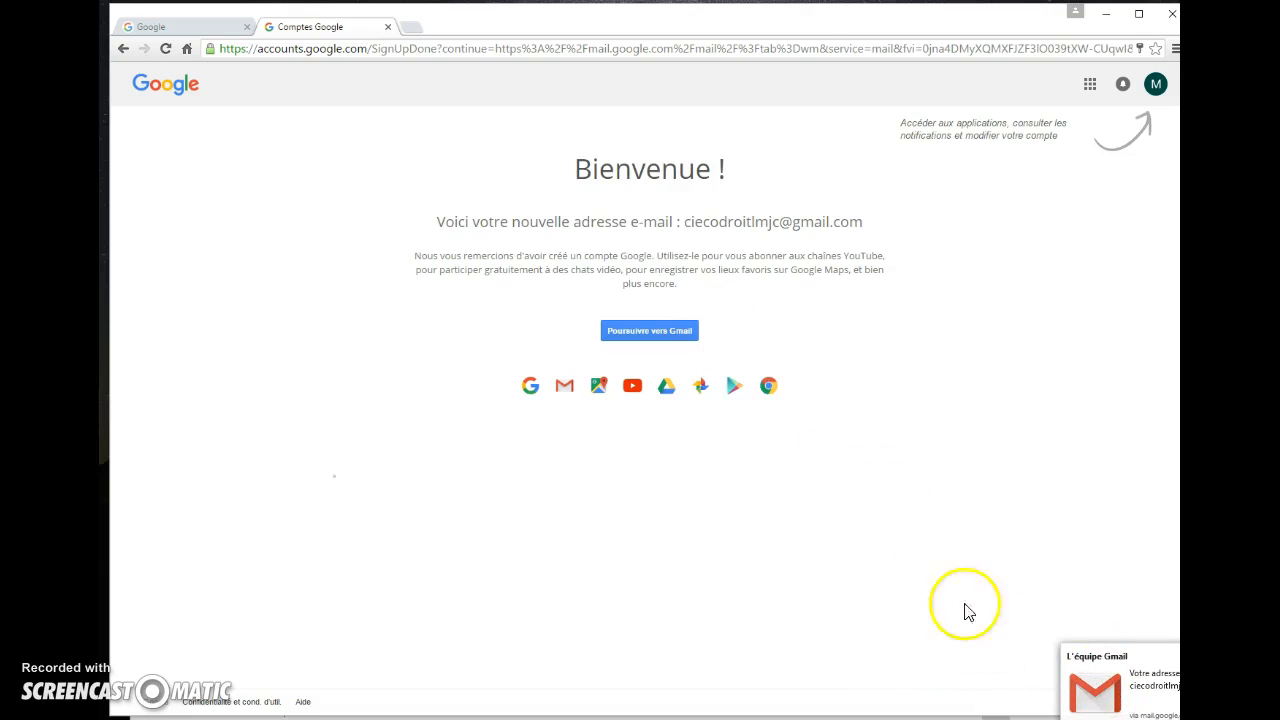
{"action": "left_click", "coordinate": [656, 336]}
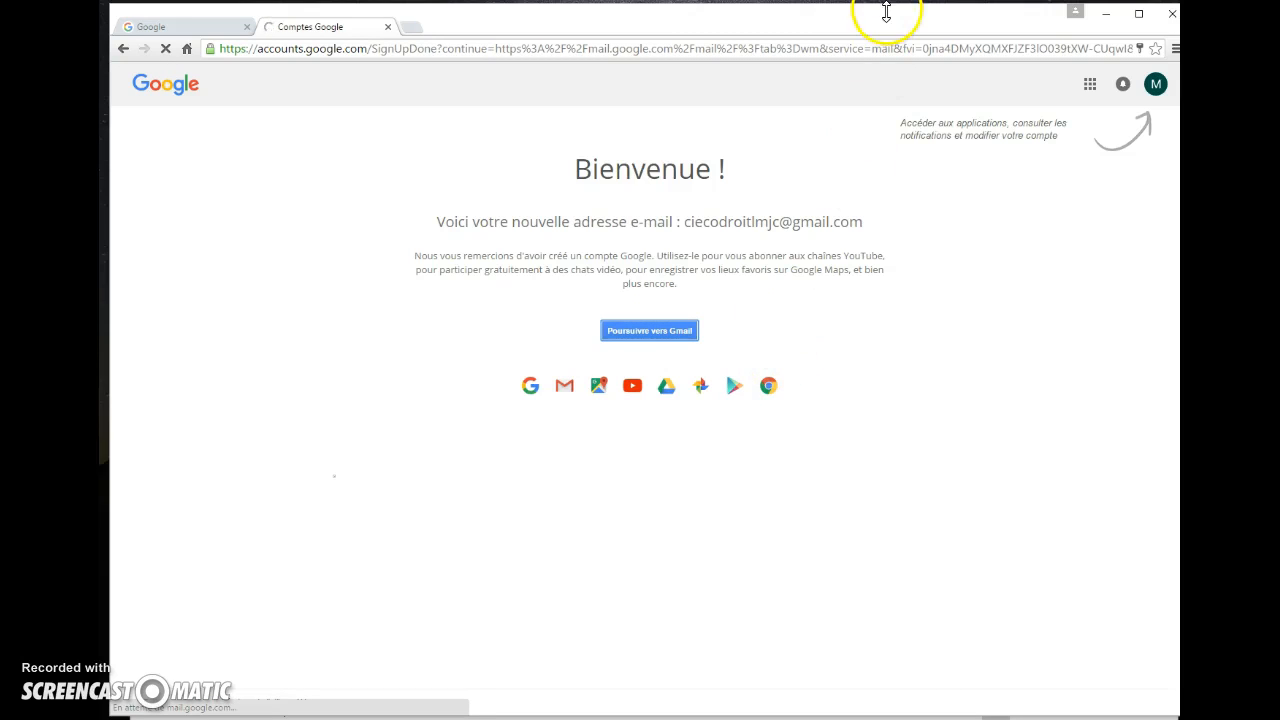
{"action": "left_click_drag", "start_coordinate": [886, 23], "coordinate": [877, 17]}
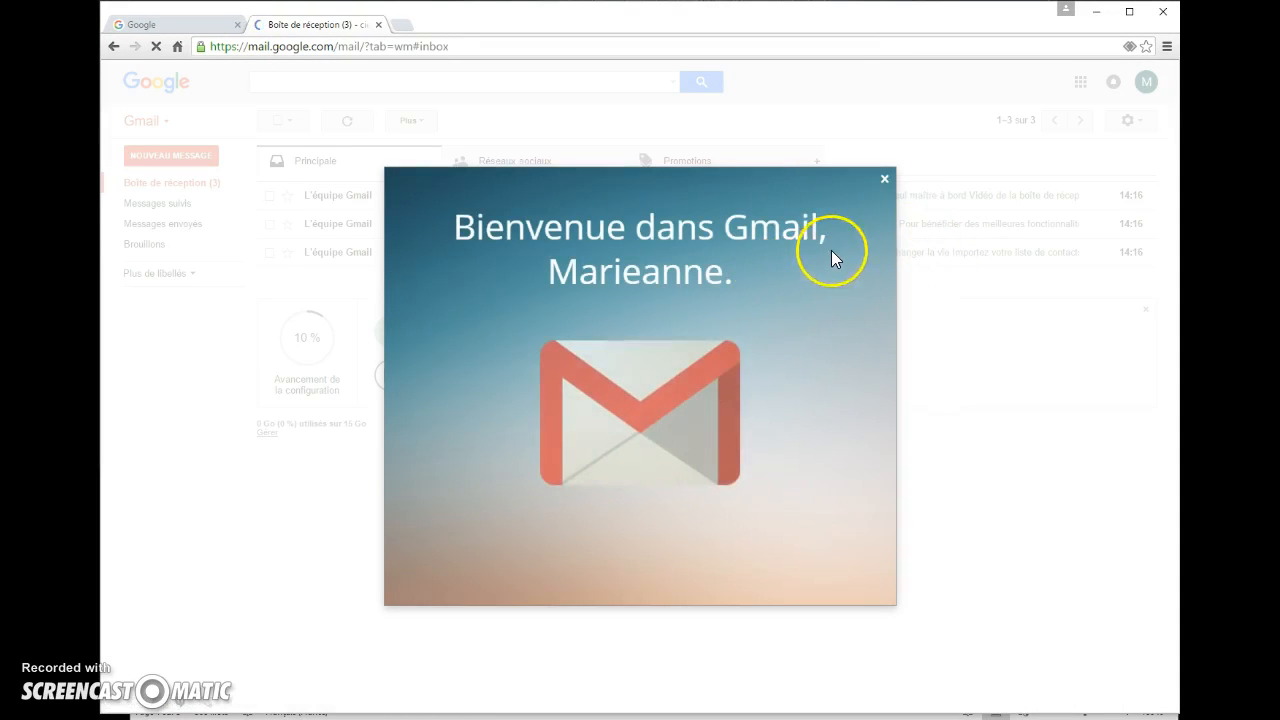
Close the welcome dialog and delete the three Gmail team welcome conversations
{"action": "left_click", "coordinate": [883, 182]}
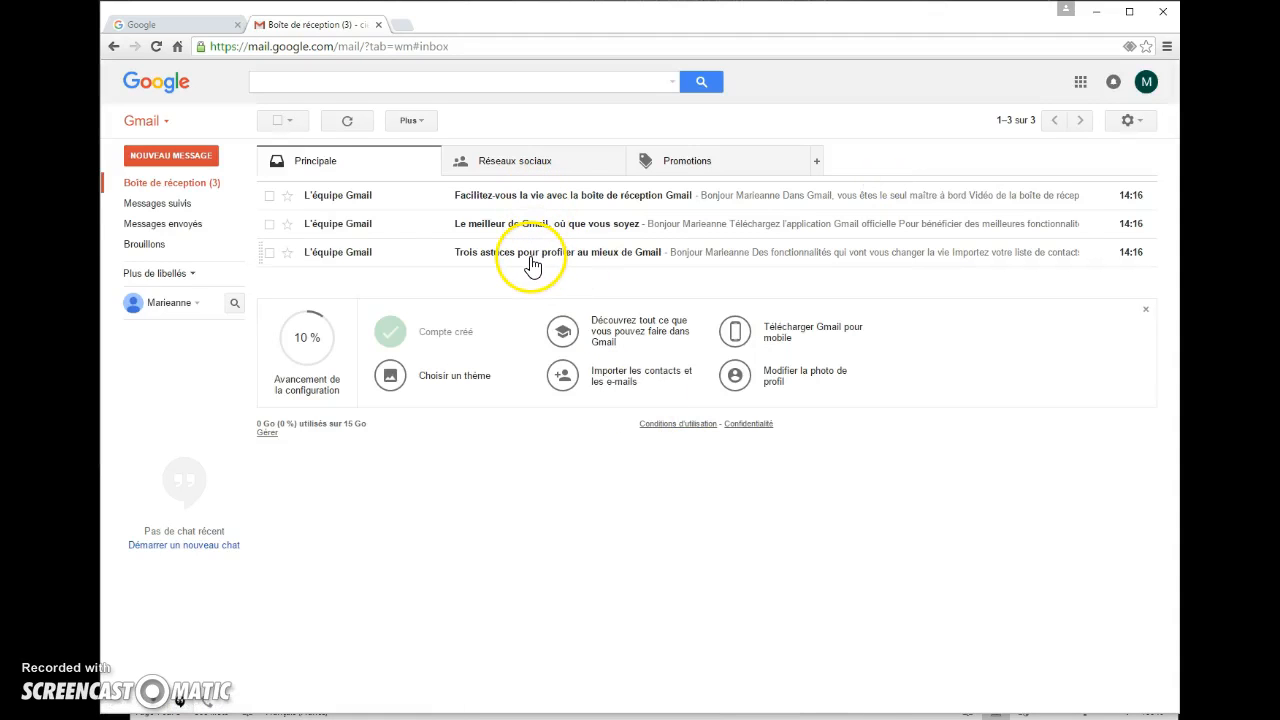
{"action": "left_click", "coordinate": [270, 195]}
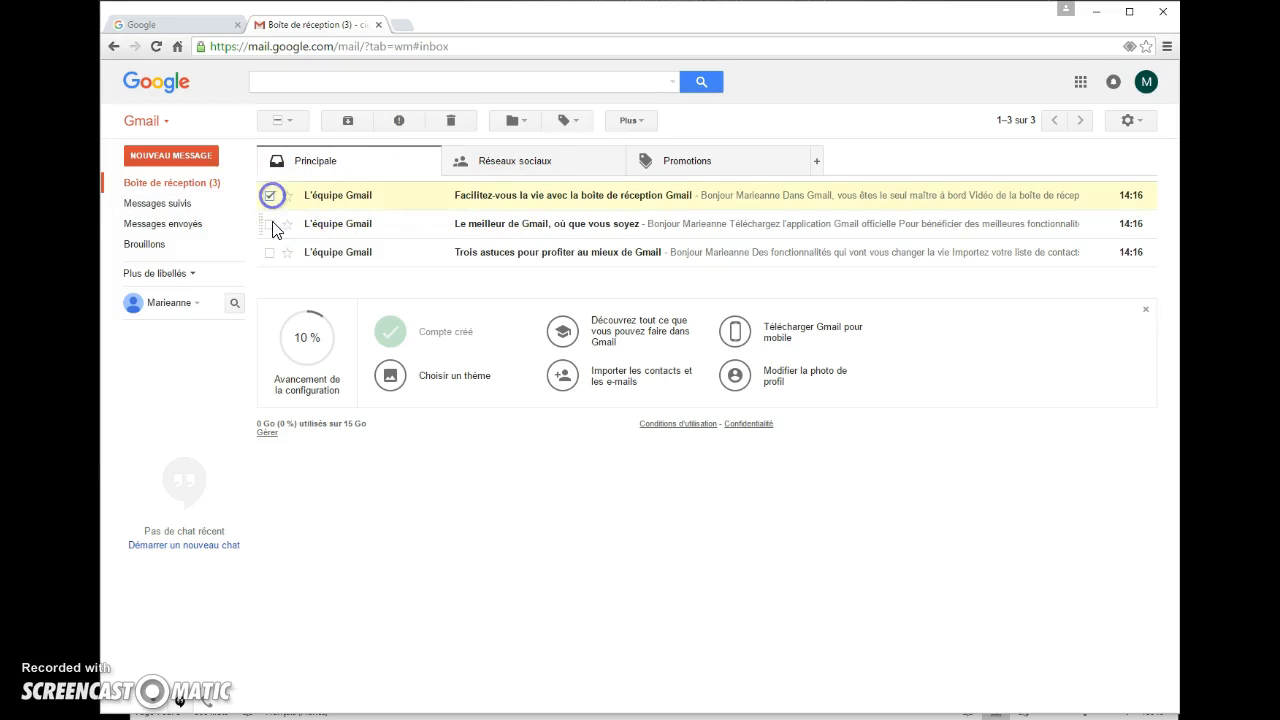
{"action": "left_click", "coordinate": [270, 223]}
{"action": "left_click", "coordinate": [270, 252]}
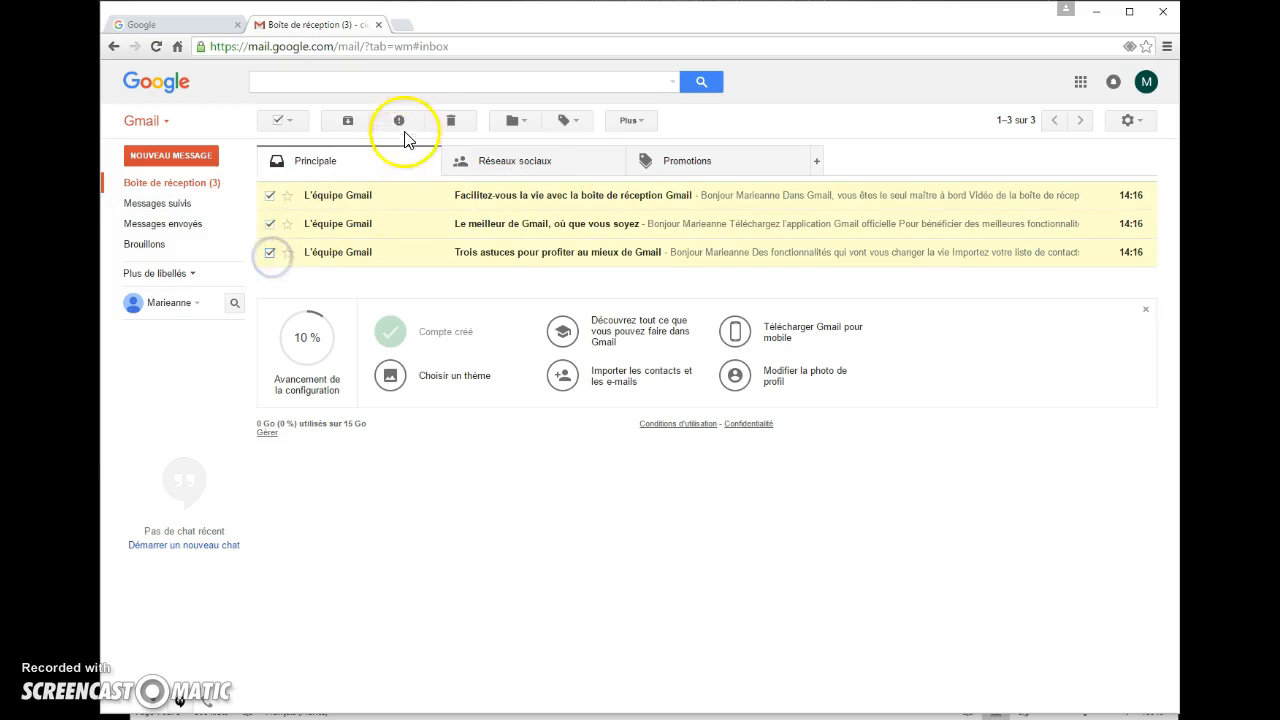
{"action": "left_click", "coordinate": [450, 120]}
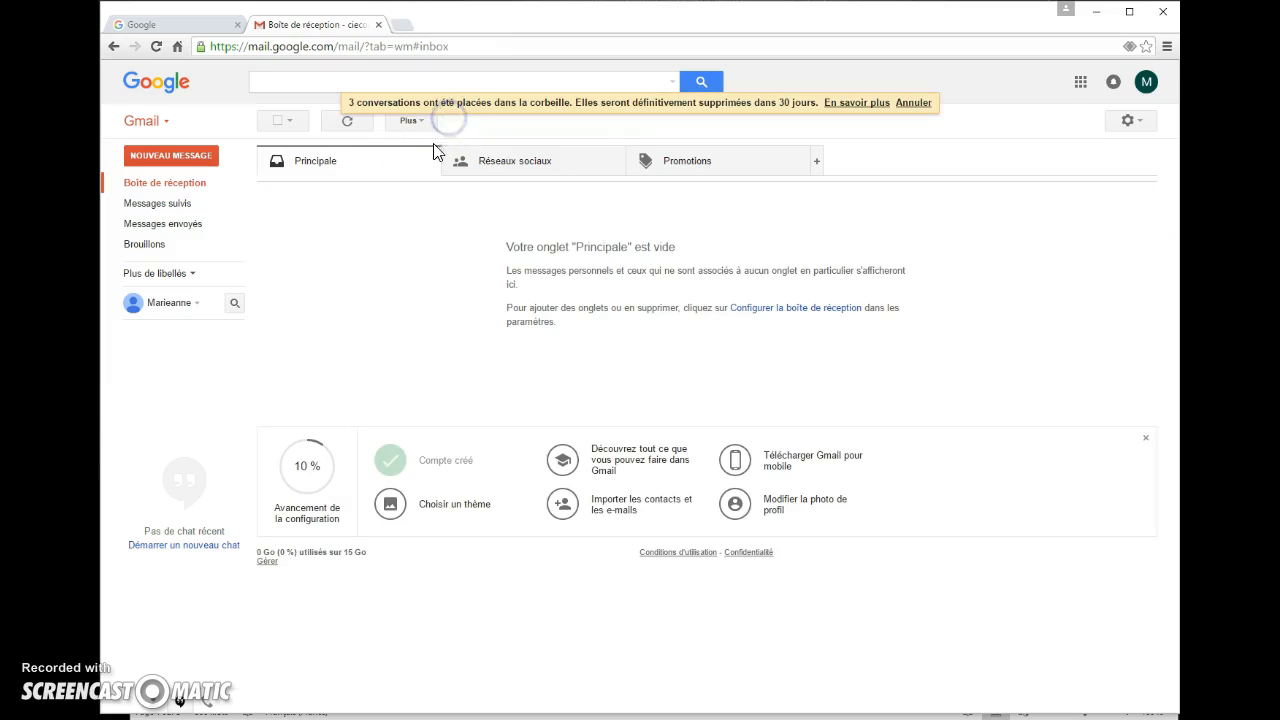
Send the teacher an email 'Adresse mail nouvel élève' announcing the new address, signed Cordialement with the sender's name
{"action": "left_click", "coordinate": [197, 168]}
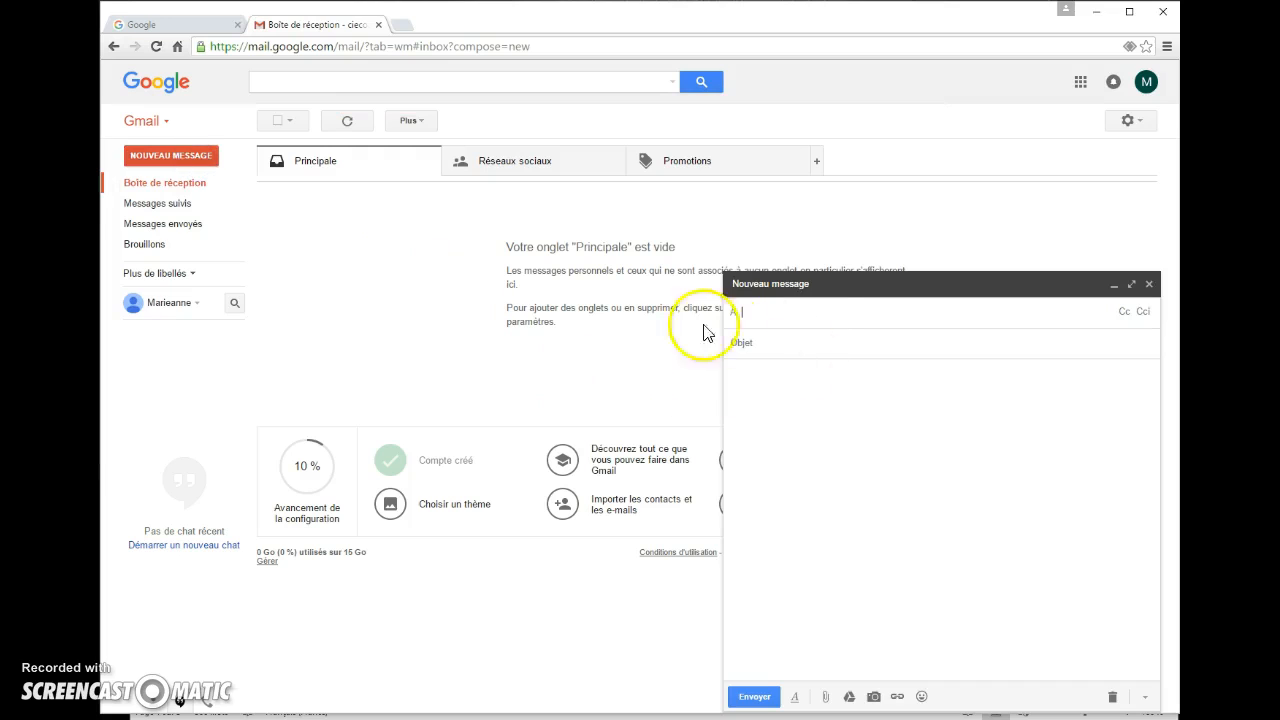
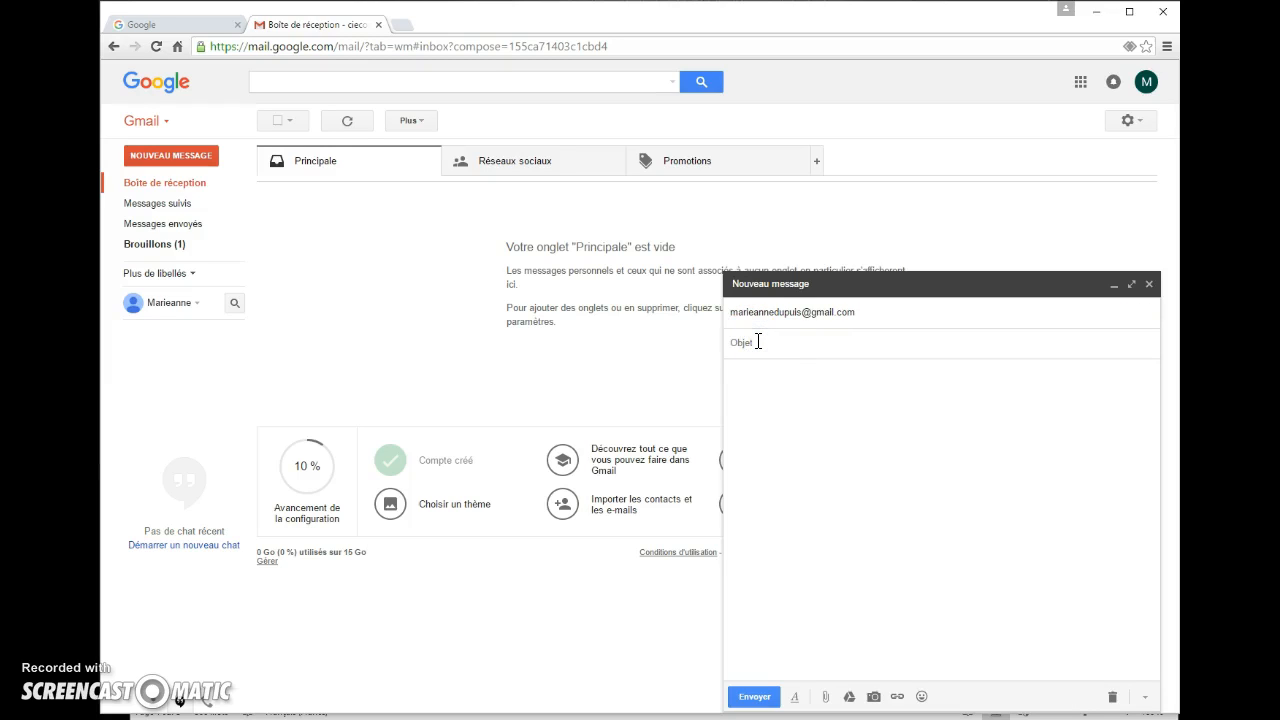
{"action": "type", "text": "Adresse mail nouvel élève"}
{"action": "left_click", "coordinate": [752, 374]}
{"action": "type", "text": "Bon"}
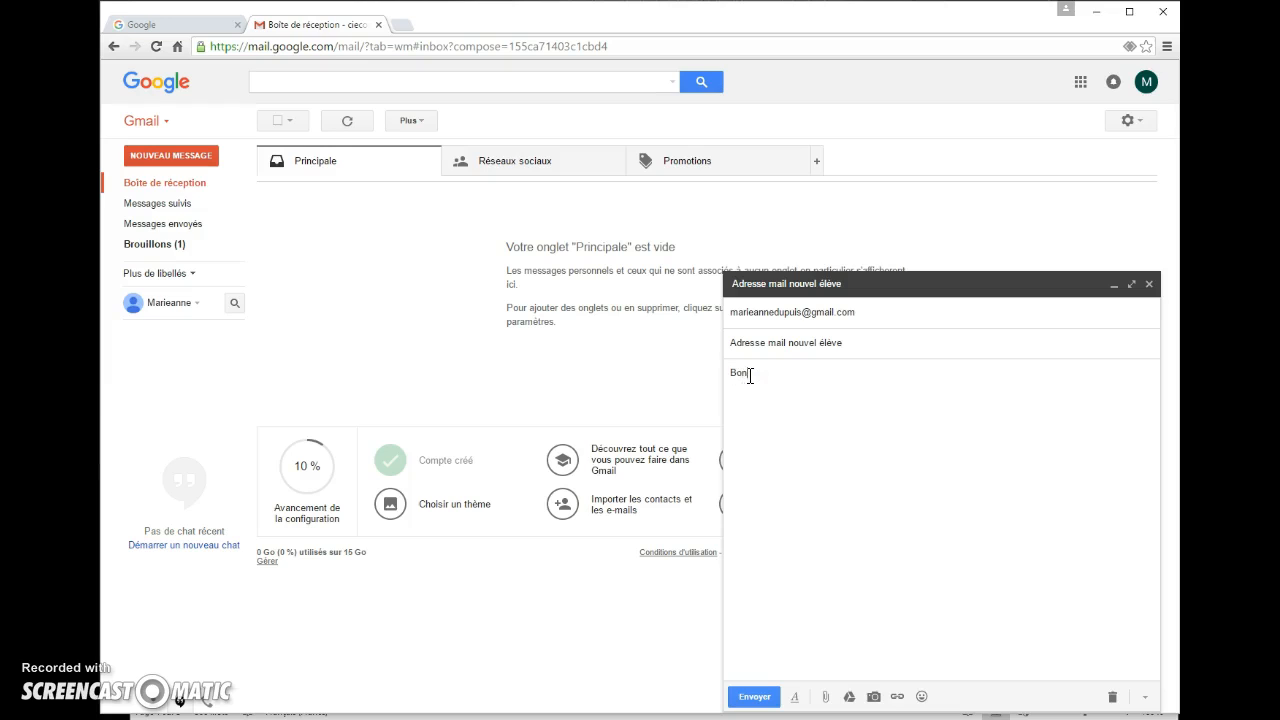
{"action": "type", "text": "jour Madame,  "}
{"action": "type", "text": "Voici ma nouvelle "}
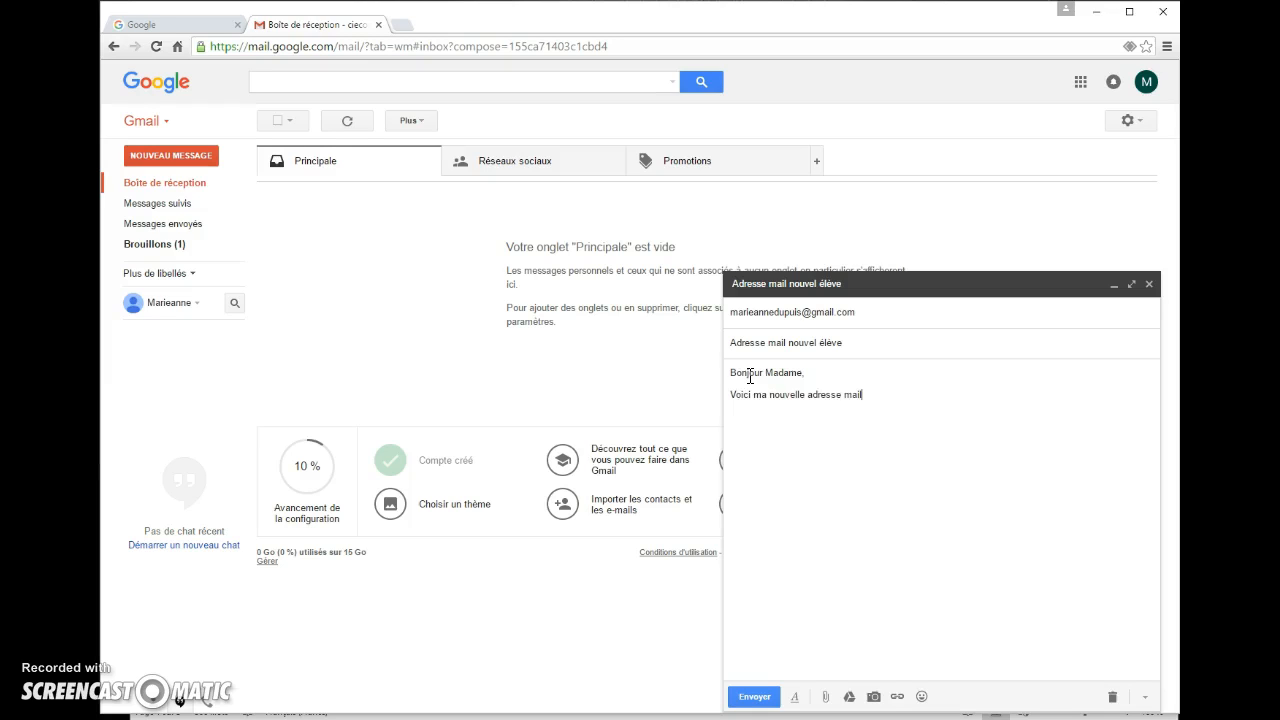
{"action": "type", "text": "adresse mail. Merci de bien vouloir la noter."}
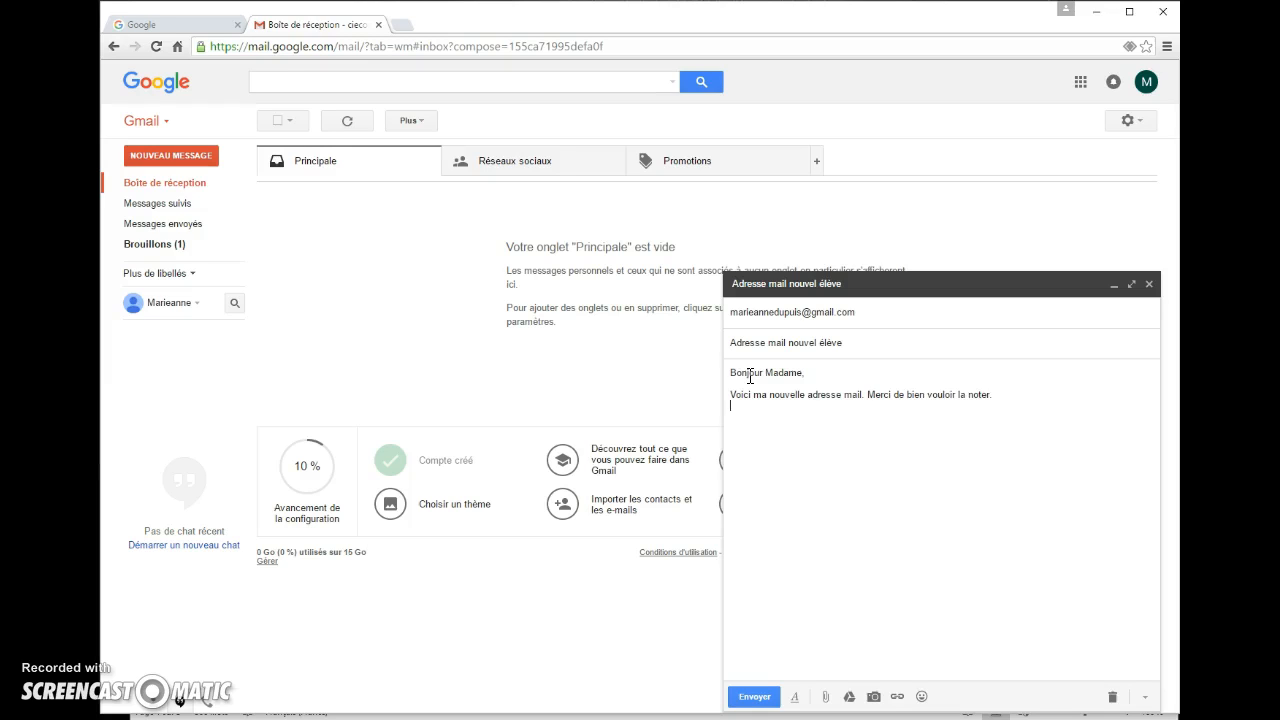
{"action": "type", "text": "  Cordialement,"}
{"action": "key", "text": "Return"}
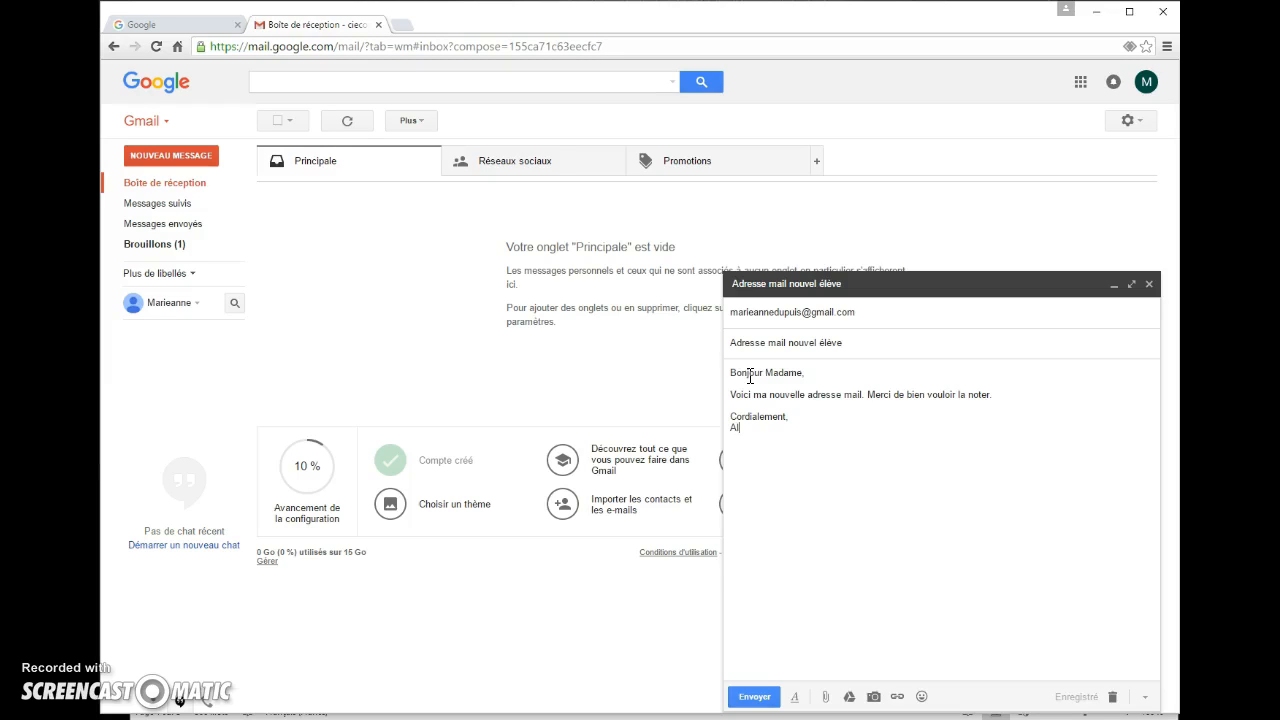
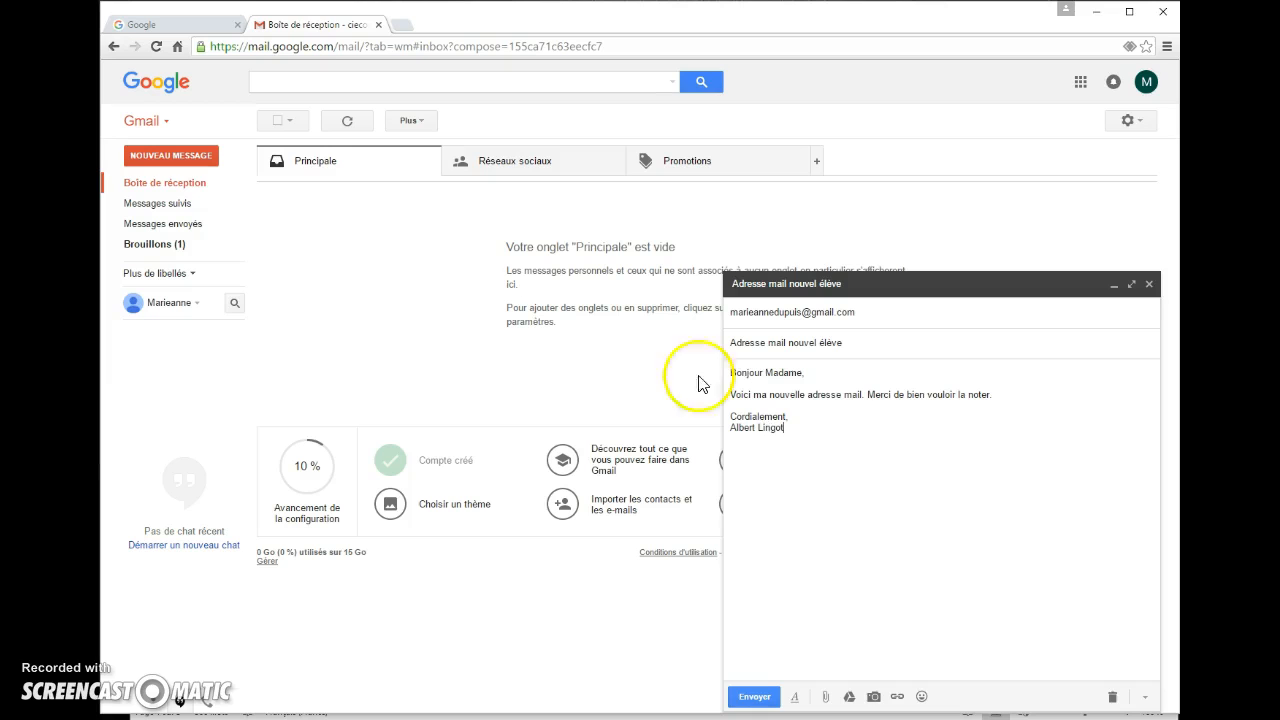
{"action": "left_click", "coordinate": [752, 695]}
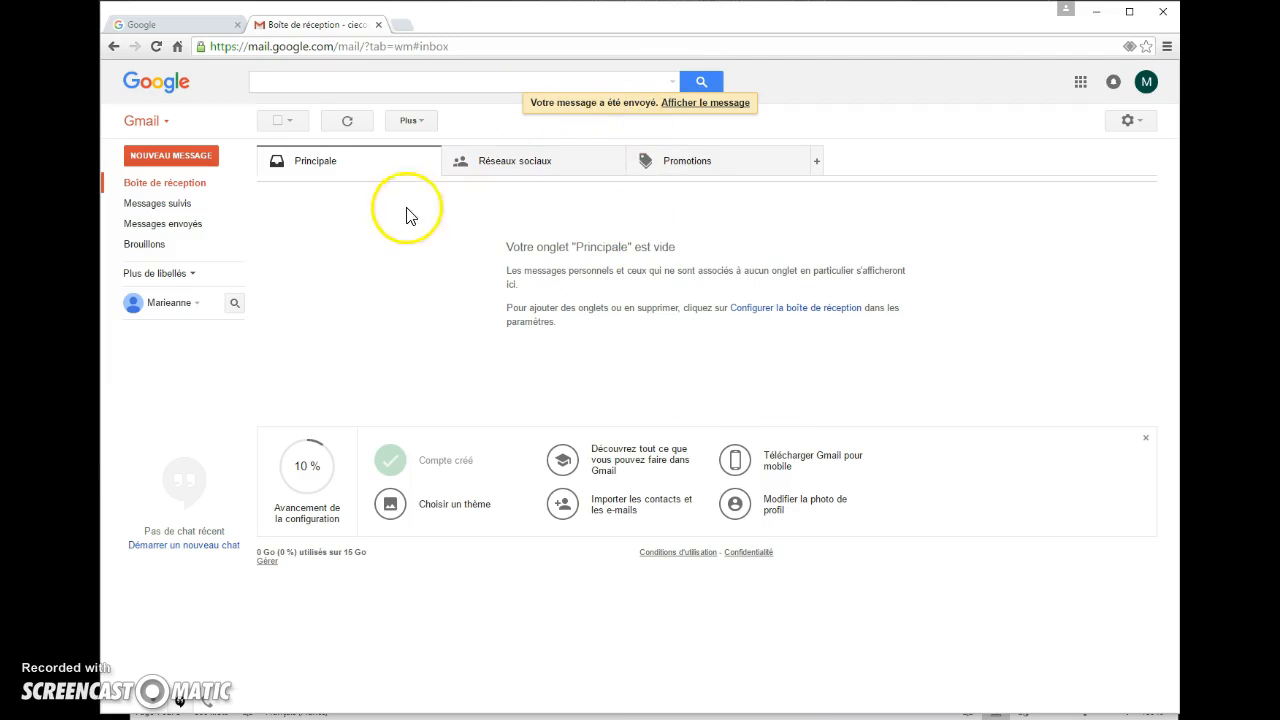
{"action": "left_click", "coordinate": [191, 229]}
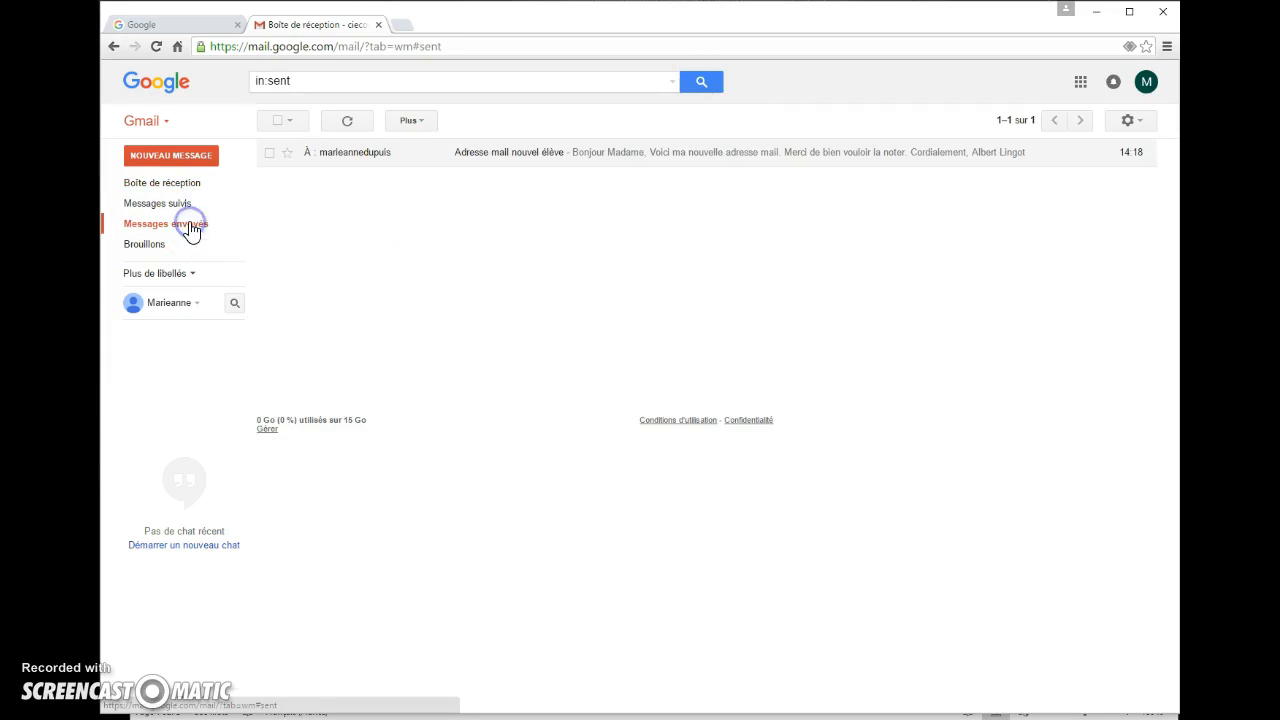
{"action": "left_click", "coordinate": [616, 160]}
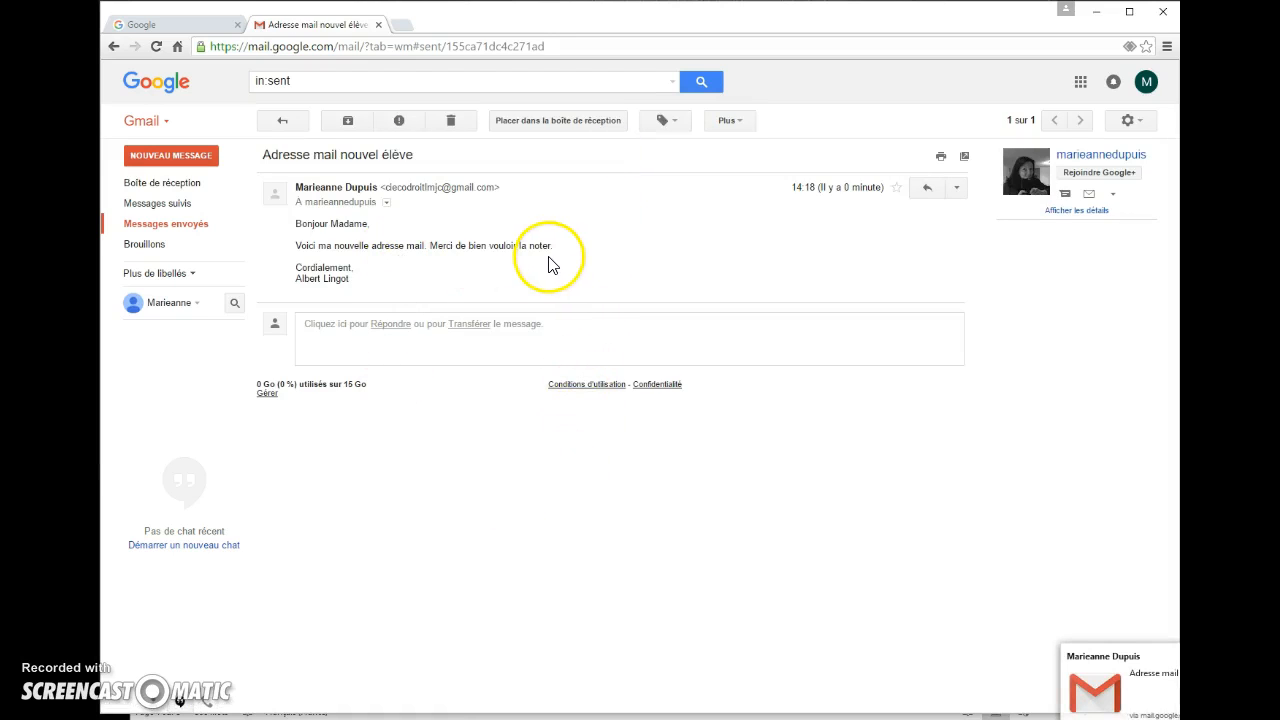
{"action": "left_click", "coordinate": [182, 191]}
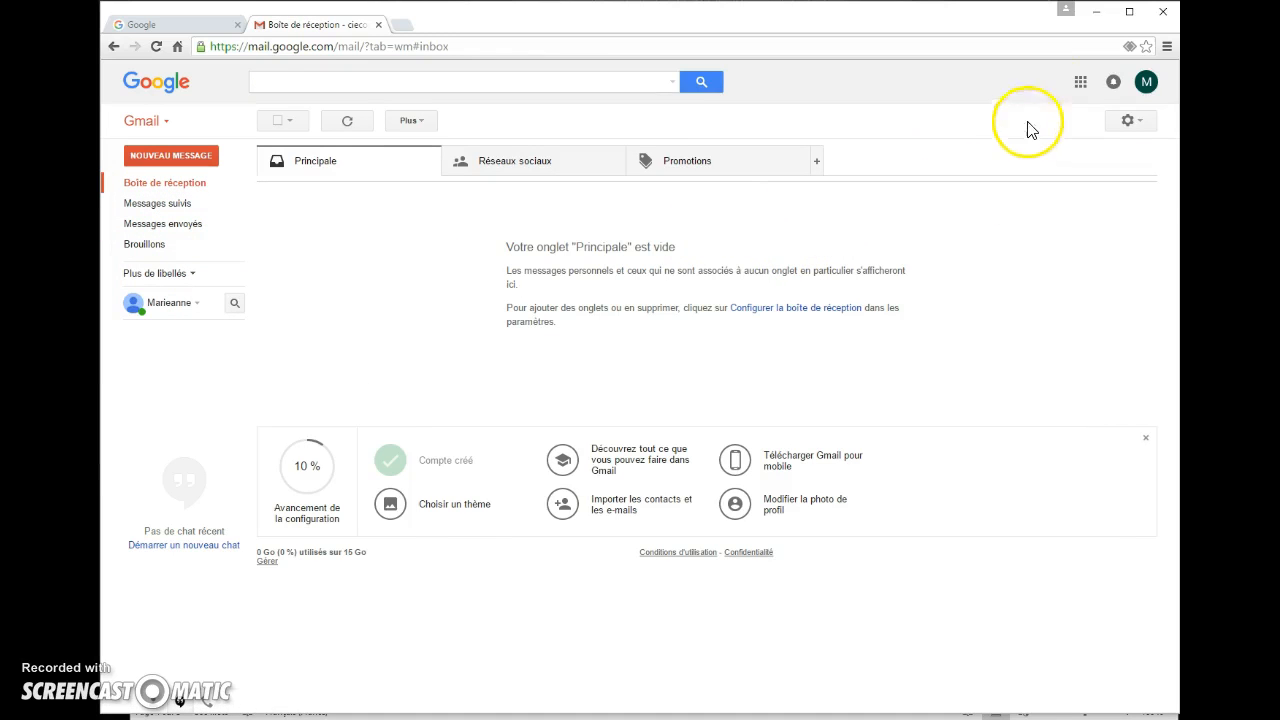
Open Google Drive from the Google apps grid and dismiss its introduction card
{"action": "left_click", "coordinate": [1080, 84]}
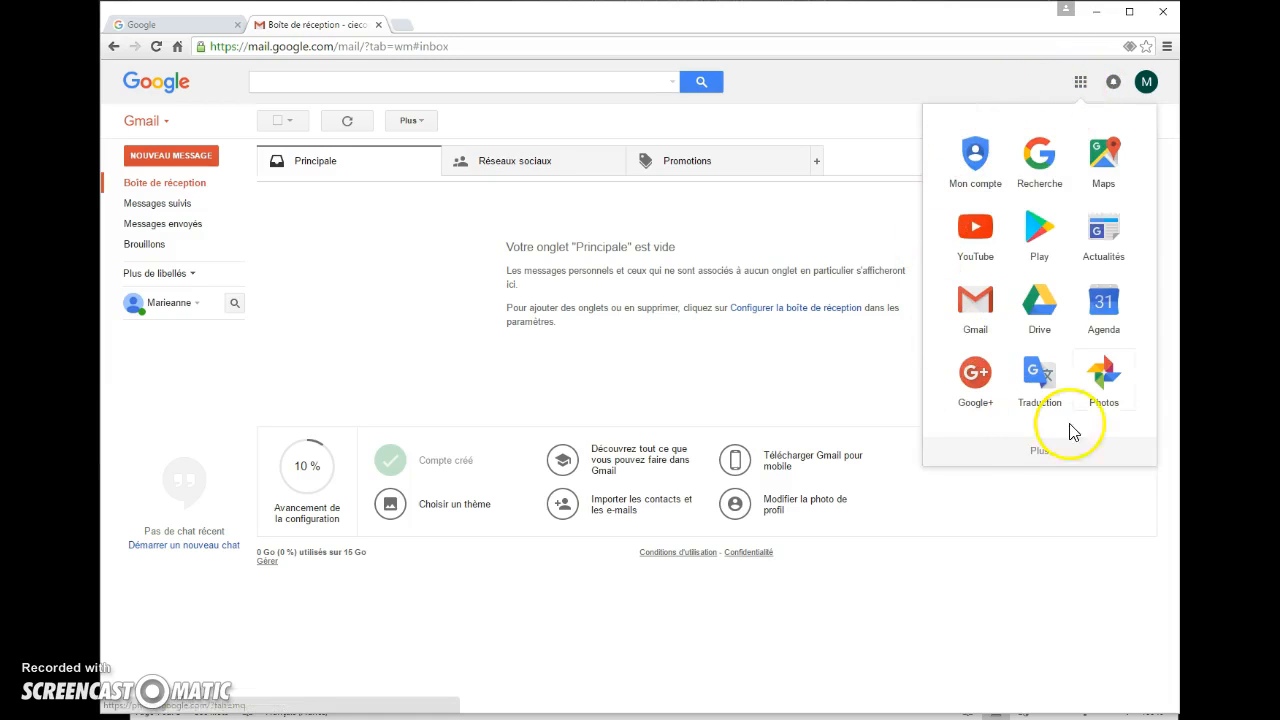
{"action": "left_click", "coordinate": [1039, 305]}
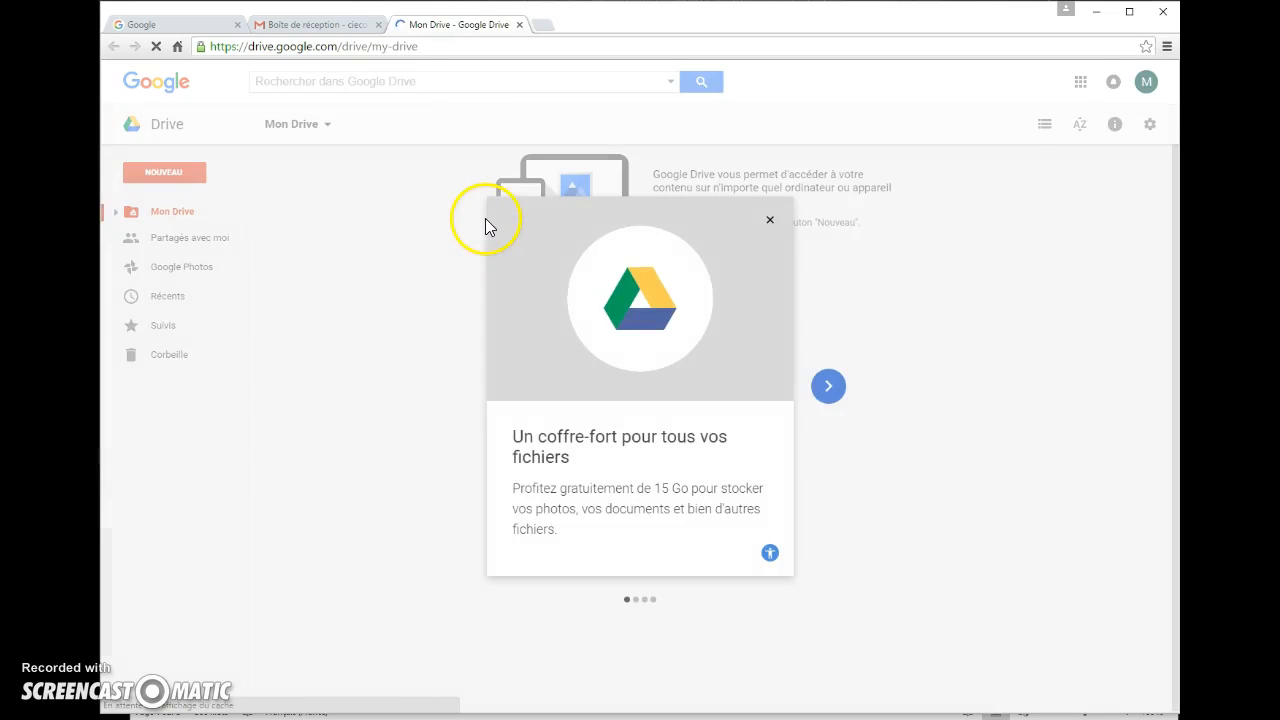
{"action": "left_click", "coordinate": [770, 220]}
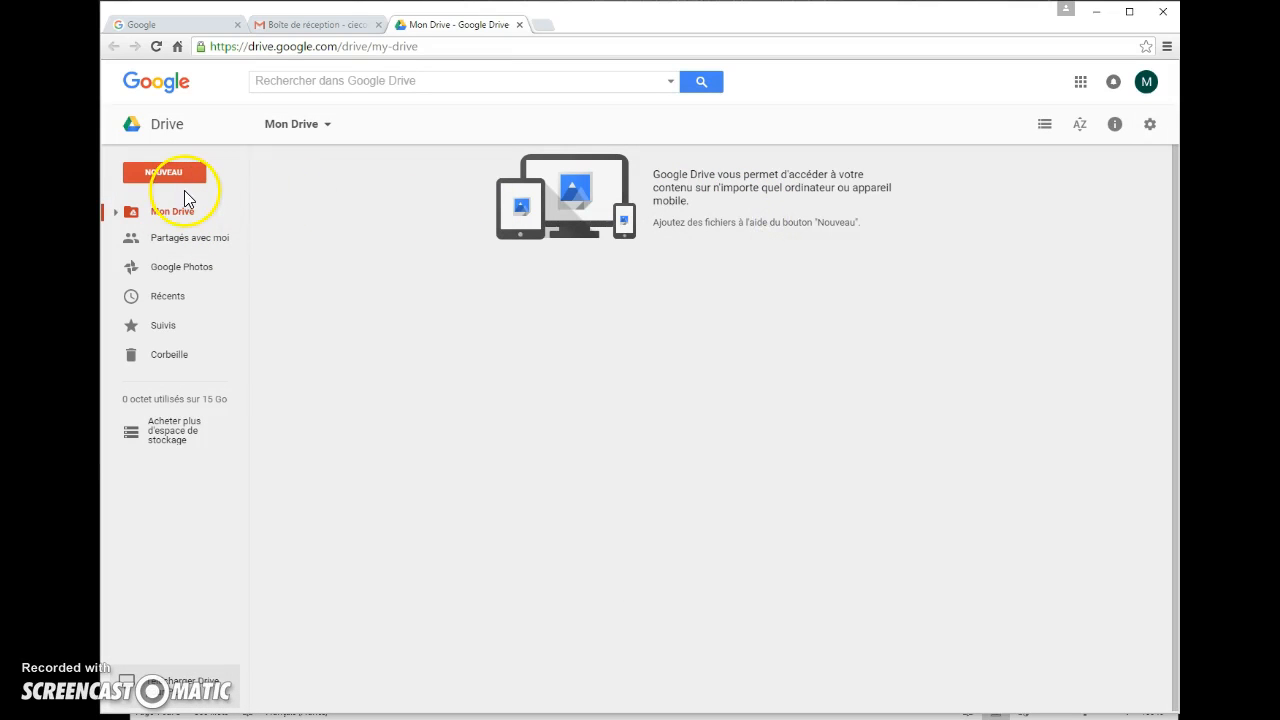